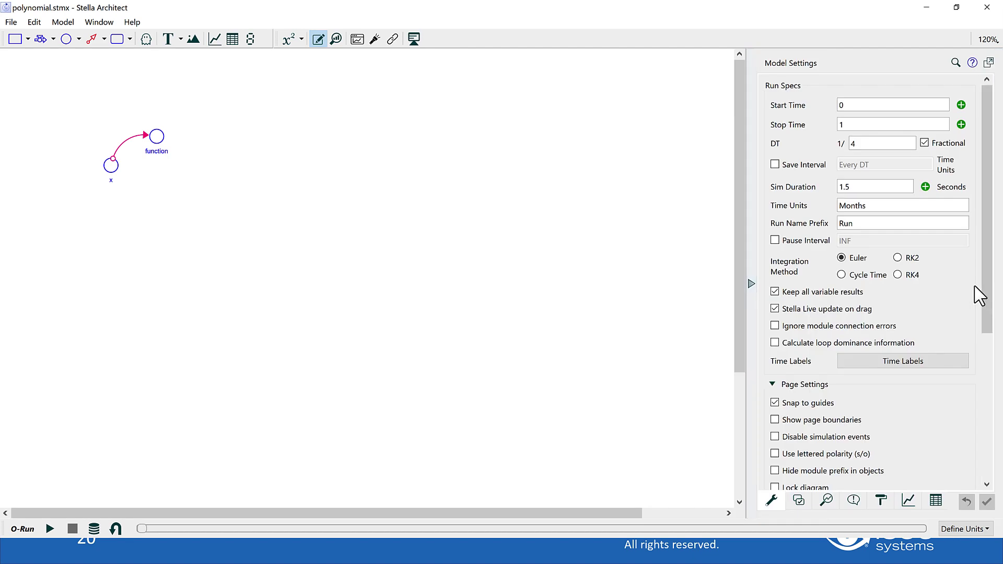
Examine the payoff definition and the polynomial equation of the function converter.
{"action": "left_click", "coordinate": [827, 502]}
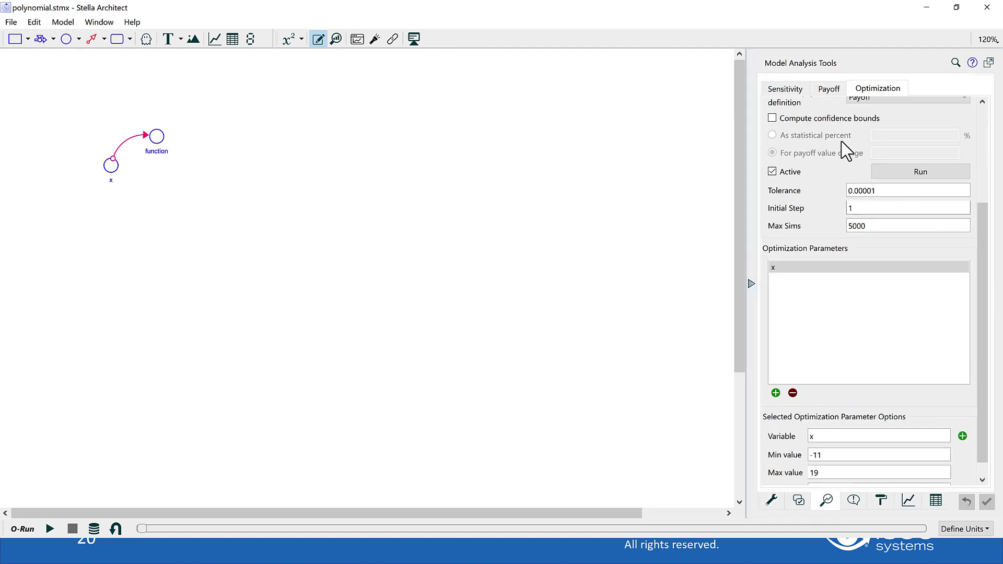
{"action": "left_click", "coordinate": [828, 90]}
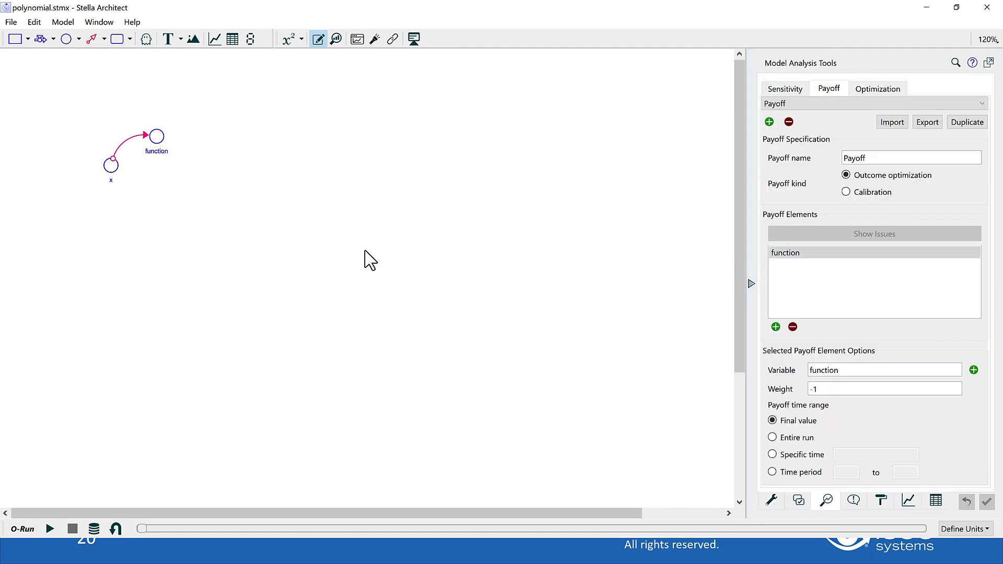
{"action": "left_click", "coordinate": [146, 139]}
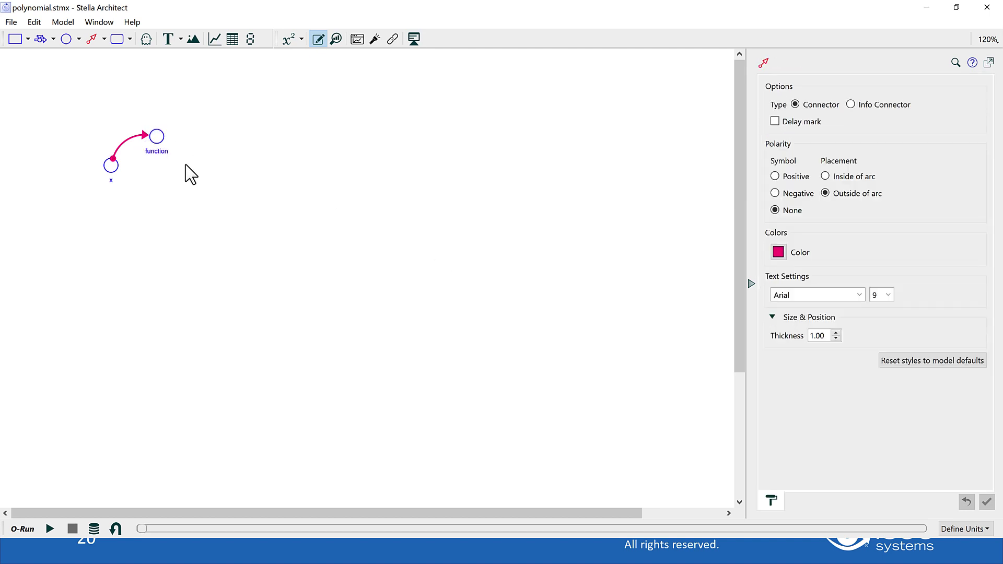
{"action": "left_click", "coordinate": [157, 140]}
{"action": "left_click_drag", "start_coordinate": [804, 342], "coordinate": [741, 334]}
{"action": "left_click", "coordinate": [804, 352]}
{"action": "left_click_drag", "start_coordinate": [813, 351], "coordinate": [777, 339]}
{"action": "left_click", "coordinate": [791, 348]}
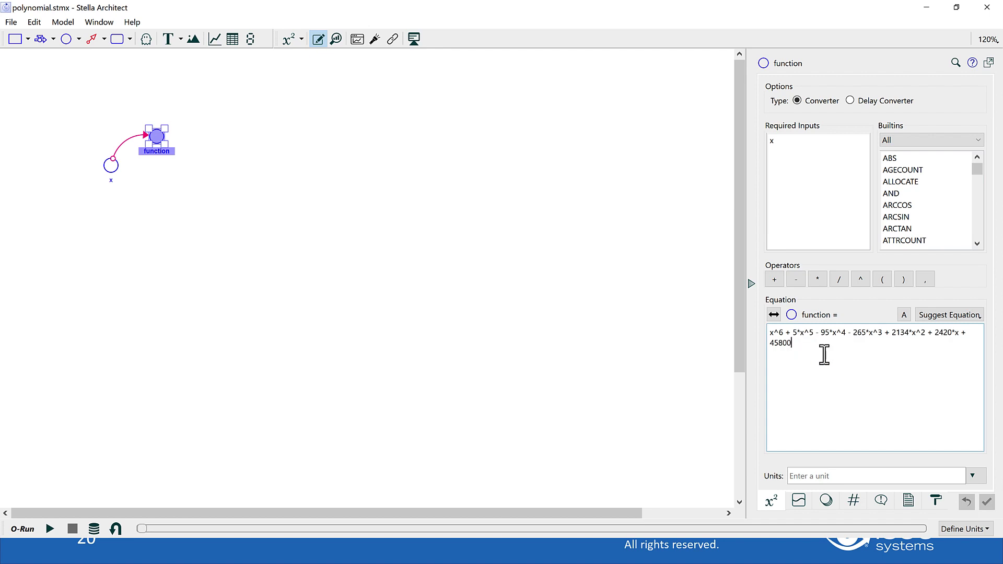
Review the payoff element's weight, the Powell optimization setup and the parameter range for x.
{"action": "left_click", "coordinate": [827, 503]}
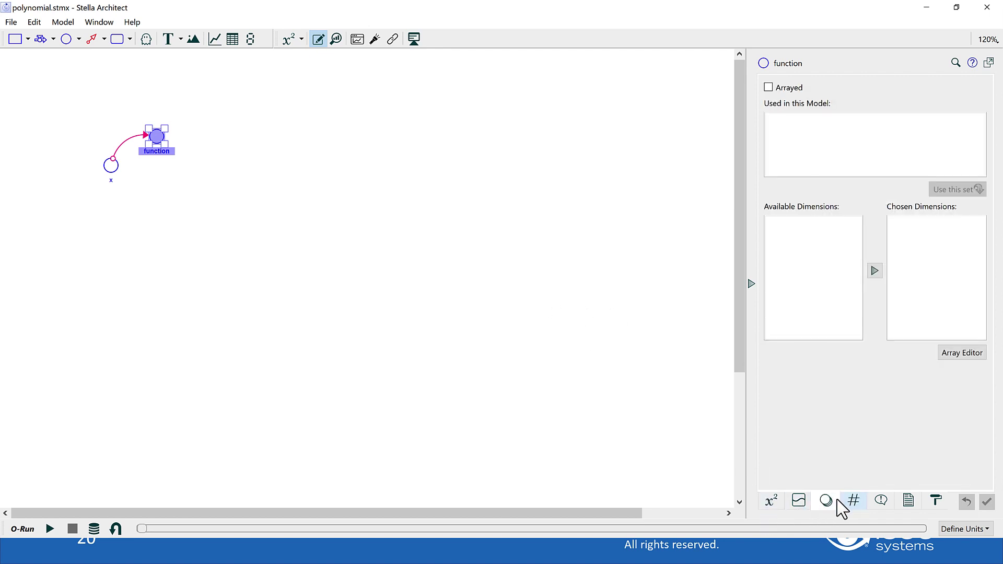
{"action": "left_click", "coordinate": [562, 315]}
{"action": "left_click", "coordinate": [826, 500]}
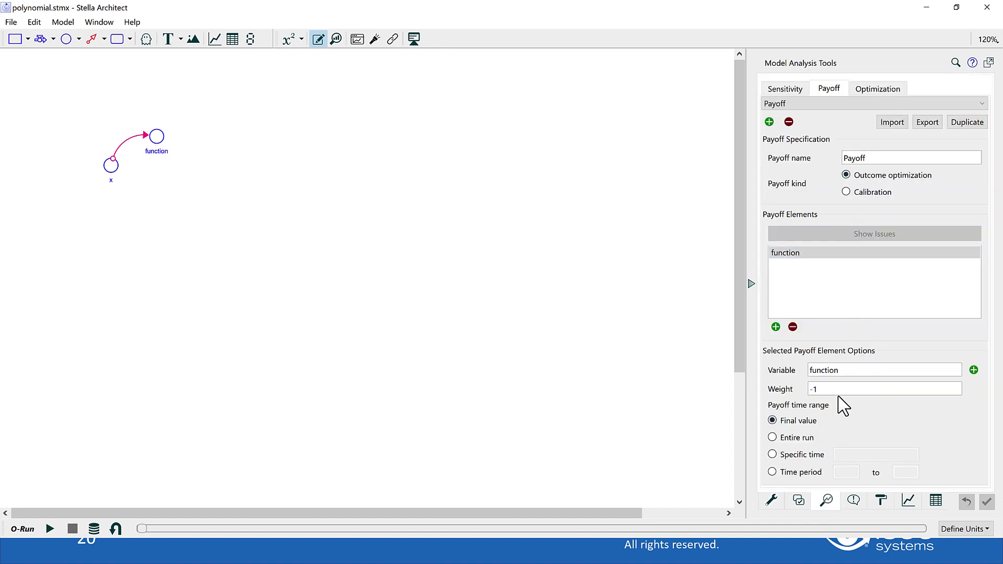
{"action": "left_click", "coordinate": [896, 89]}
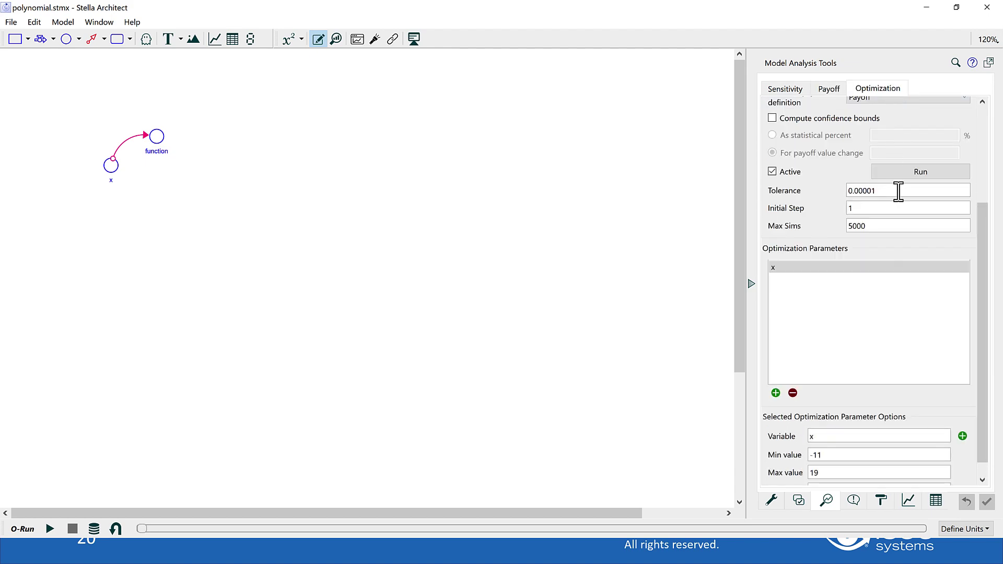
{"action": "scroll", "coordinate": [871, 174], "scroll_direction": "up", "scroll_amount": 3}
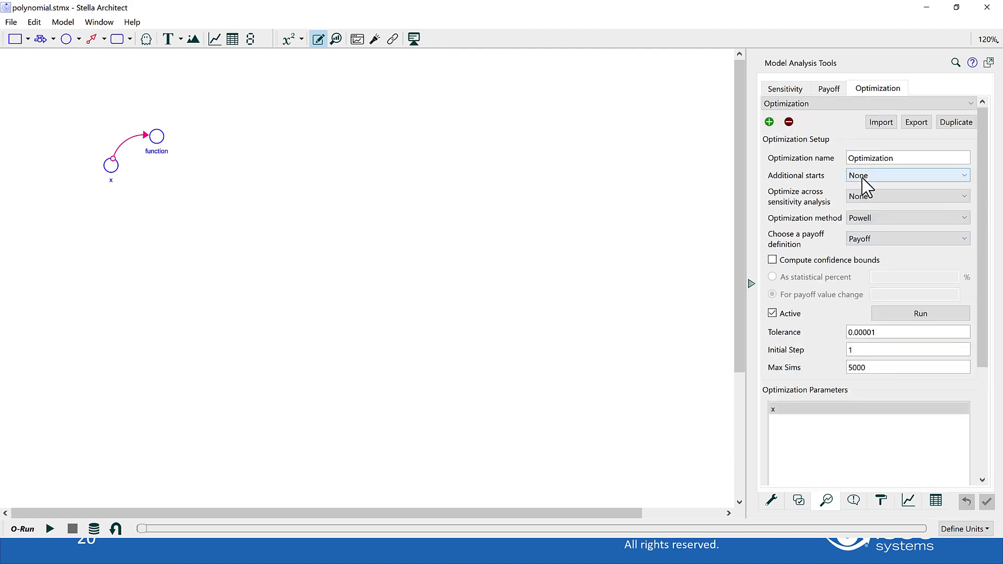
{"action": "scroll", "coordinate": [857, 222], "scroll_direction": "down", "scroll_amount": 1}
{"action": "scroll", "coordinate": [859, 266], "scroll_direction": "down", "scroll_amount": 3}
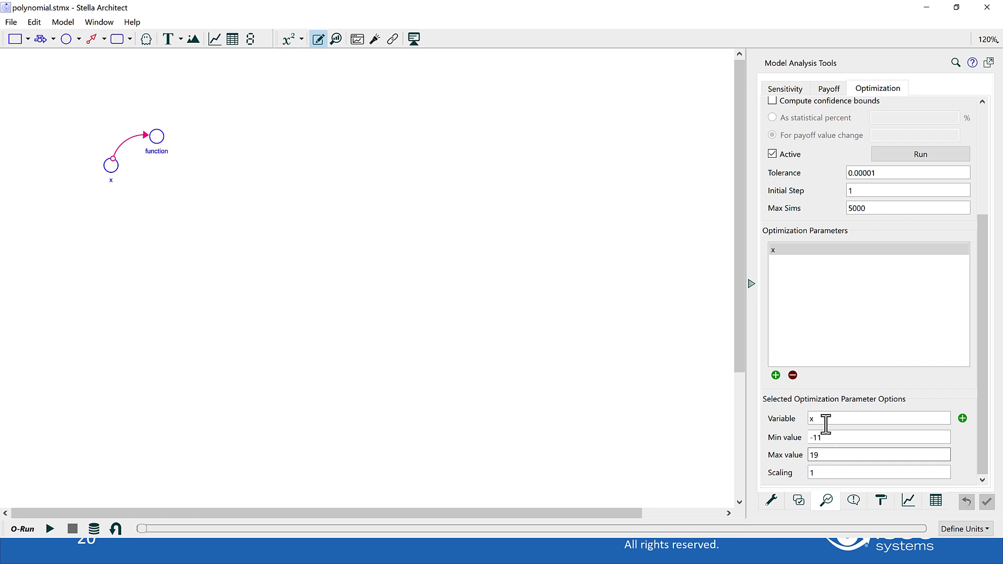
Run the optimization without additional starts and close the message log.
{"action": "scroll", "coordinate": [821, 398], "scroll_direction": "up", "scroll_amount": 4}
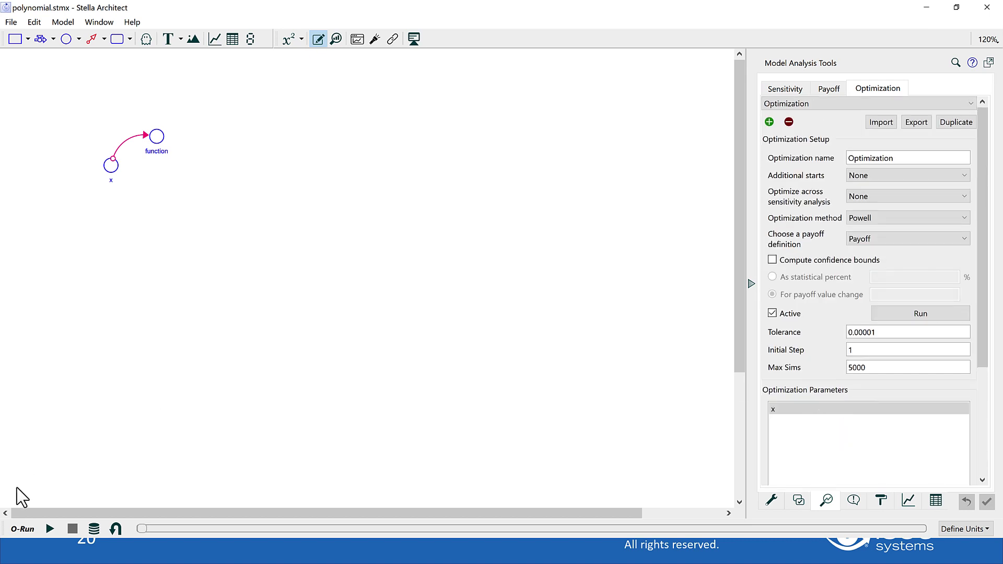
{"action": "left_click", "coordinate": [13, 529]}
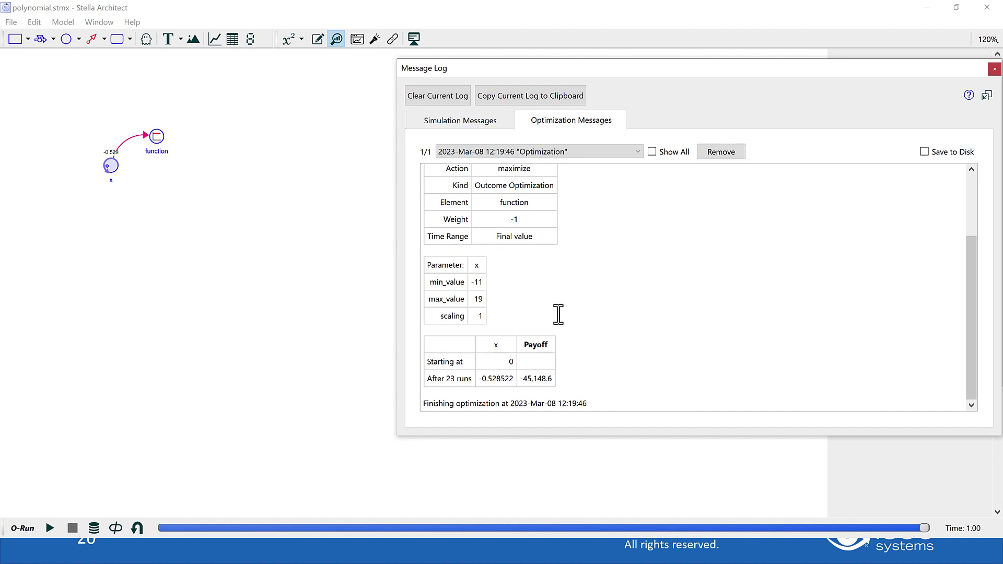
{"action": "left_click", "coordinate": [994, 69]}
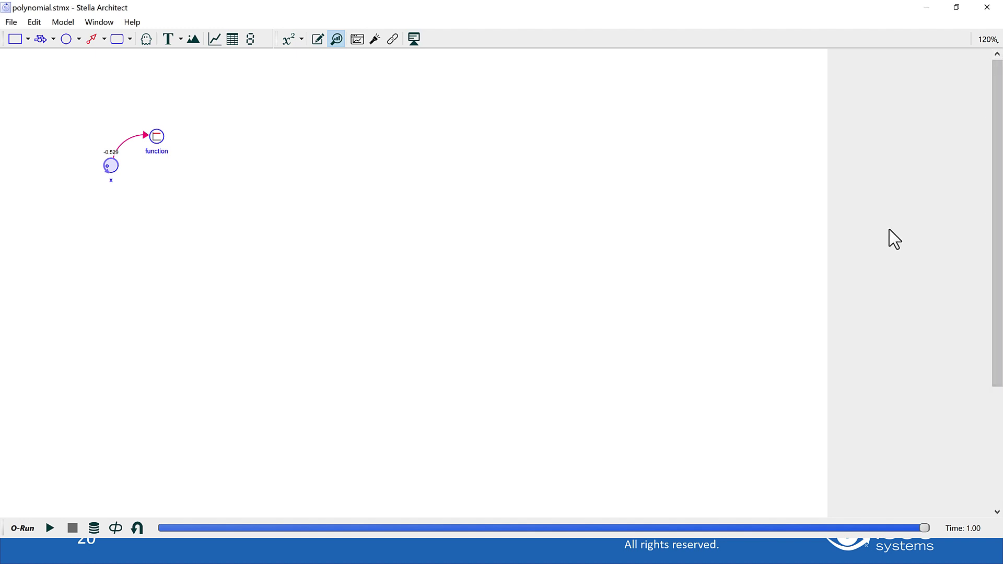
Set the optimization's additional starts to Randomized with 5 starts and run the optimization.
{"action": "double_click", "coordinate": [762, 222]}
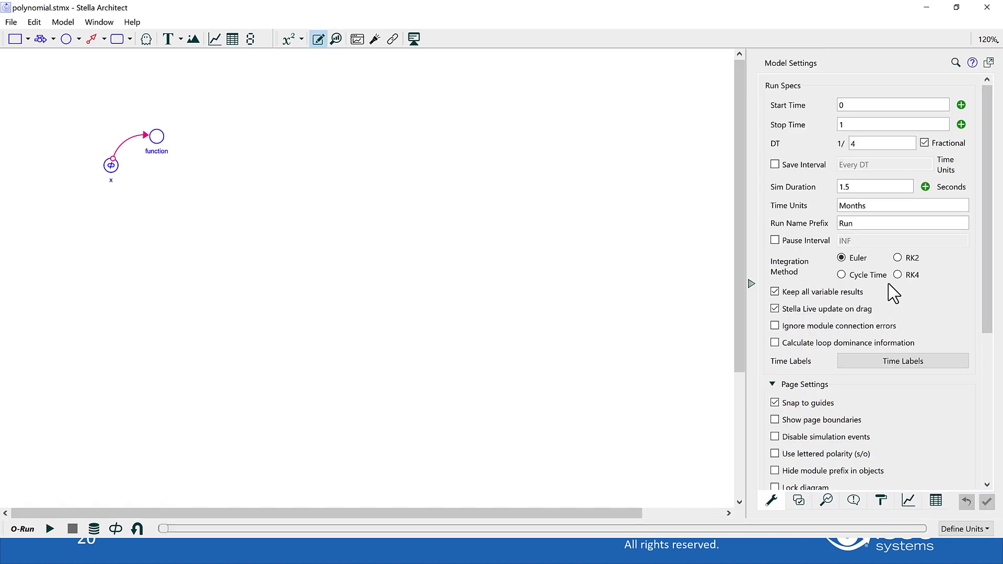
{"action": "left_click", "coordinate": [830, 496]}
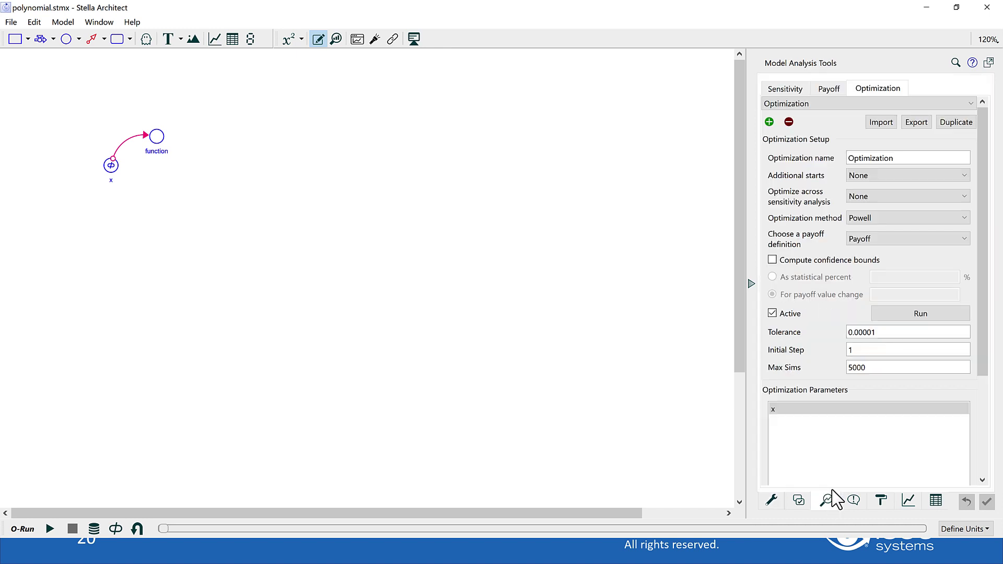
{"action": "left_click", "coordinate": [861, 176]}
{"action": "left_click", "coordinate": [879, 199]}
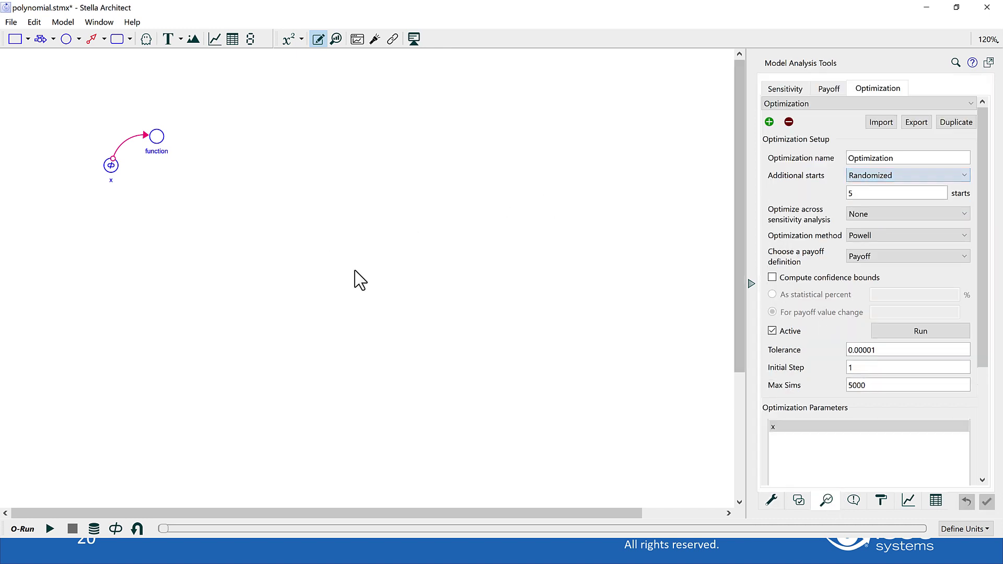
{"action": "left_click", "coordinate": [328, 252]}
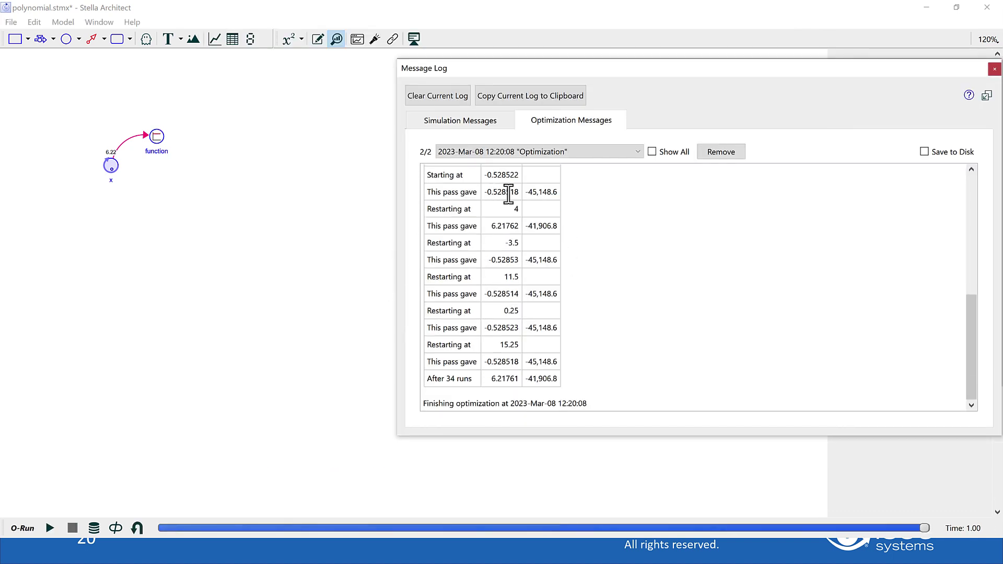
Examine the x and payoff values of each pass and the final result in the optimization messages.
{"action": "left_click_drag", "start_coordinate": [484, 193], "coordinate": [530, 193]}
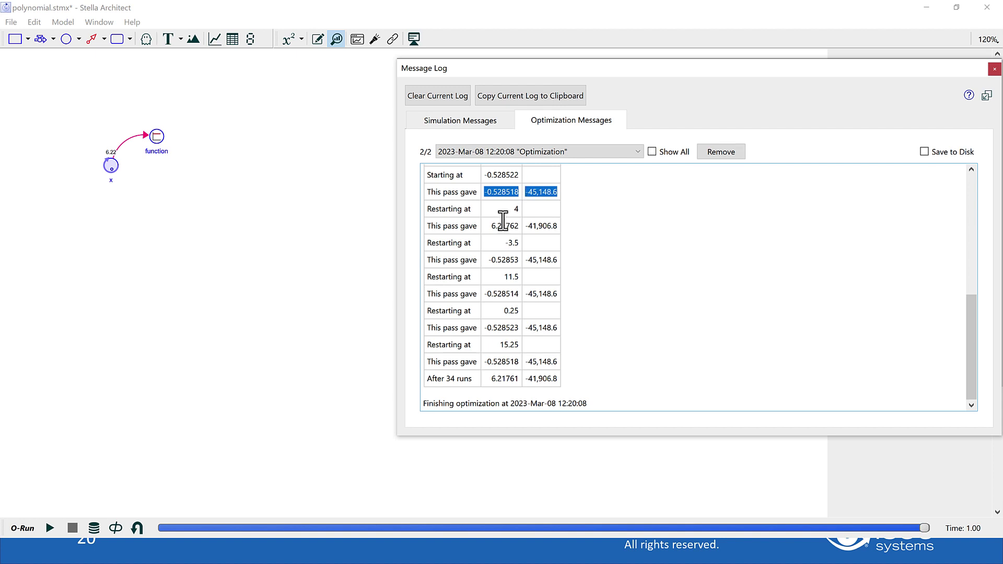
{"action": "left_click_drag", "start_coordinate": [491, 226], "coordinate": [525, 226]}
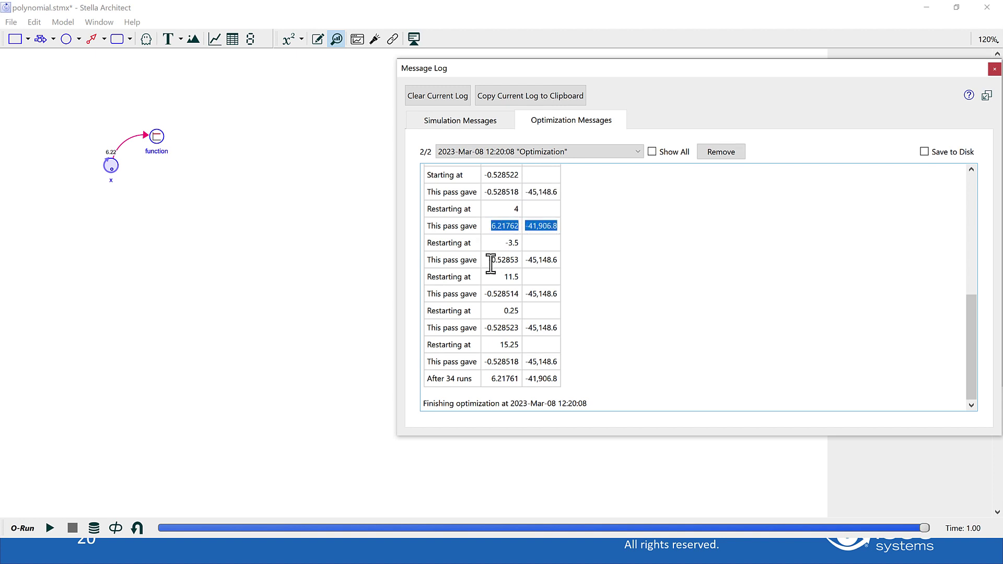
{"action": "left_click_drag", "start_coordinate": [487, 260], "coordinate": [526, 261]}
{"action": "left_click_drag", "start_coordinate": [484, 294], "coordinate": [520, 294]}
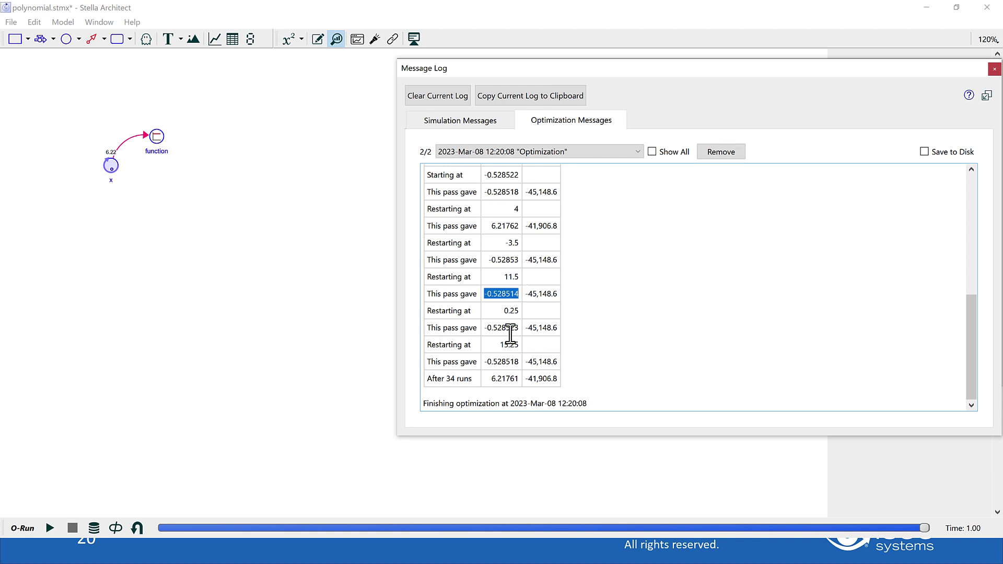
{"action": "left_click_drag", "start_coordinate": [483, 328], "coordinate": [520, 328]}
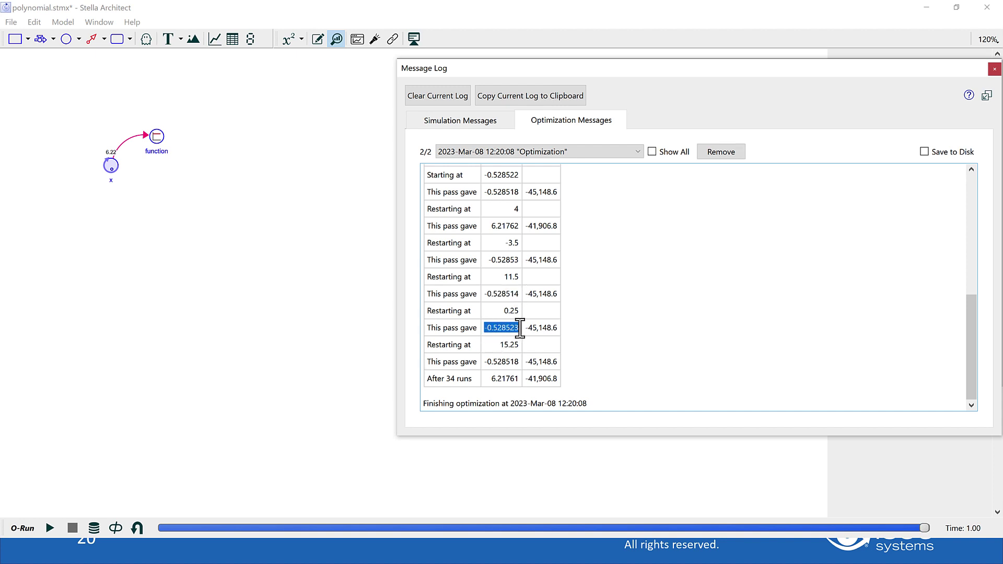
{"action": "left_click_drag", "start_coordinate": [485, 361], "coordinate": [521, 378]}
{"action": "left_click", "coordinate": [510, 364]}
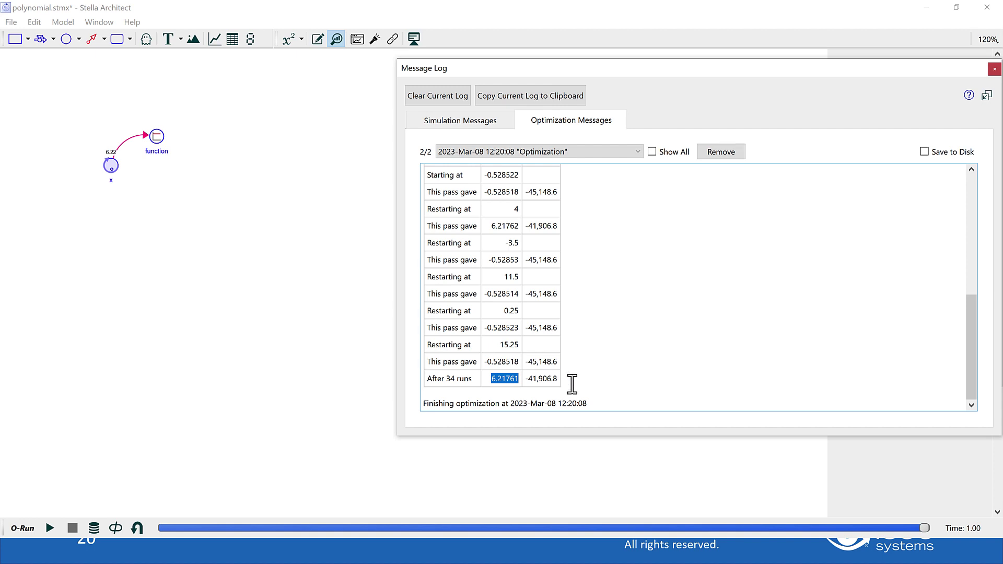
{"action": "left_click", "coordinate": [495, 378]}
{"action": "left_click", "coordinate": [265, 293]}
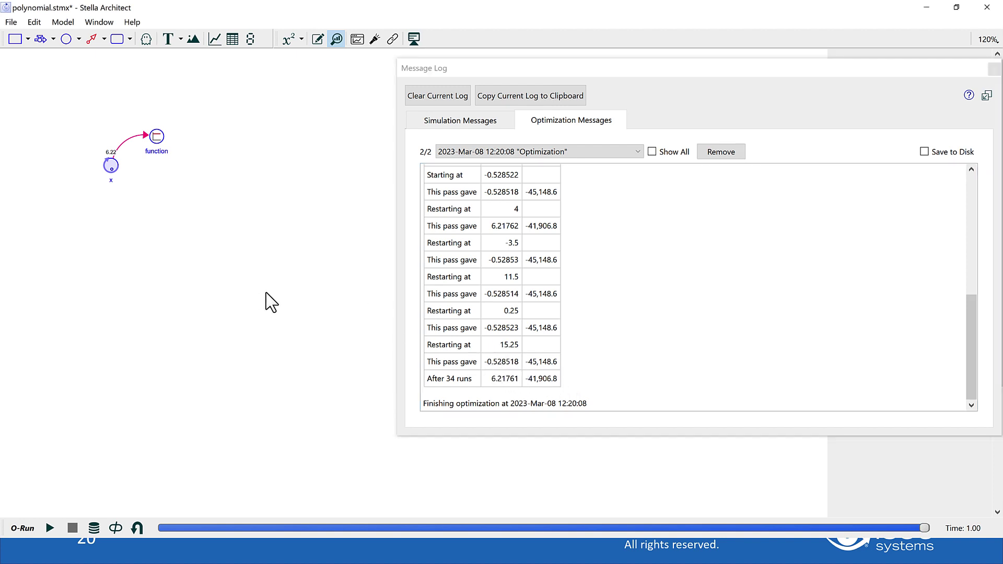
{"action": "key", "text": "alt+Tab"}
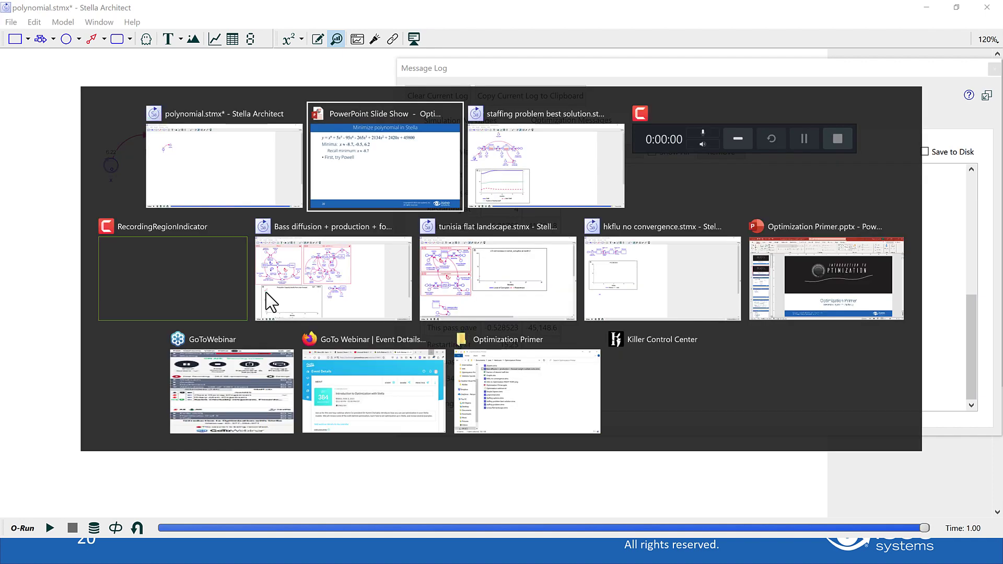
{"action": "key", "text": "Right"}
{"action": "key", "text": "Left"}
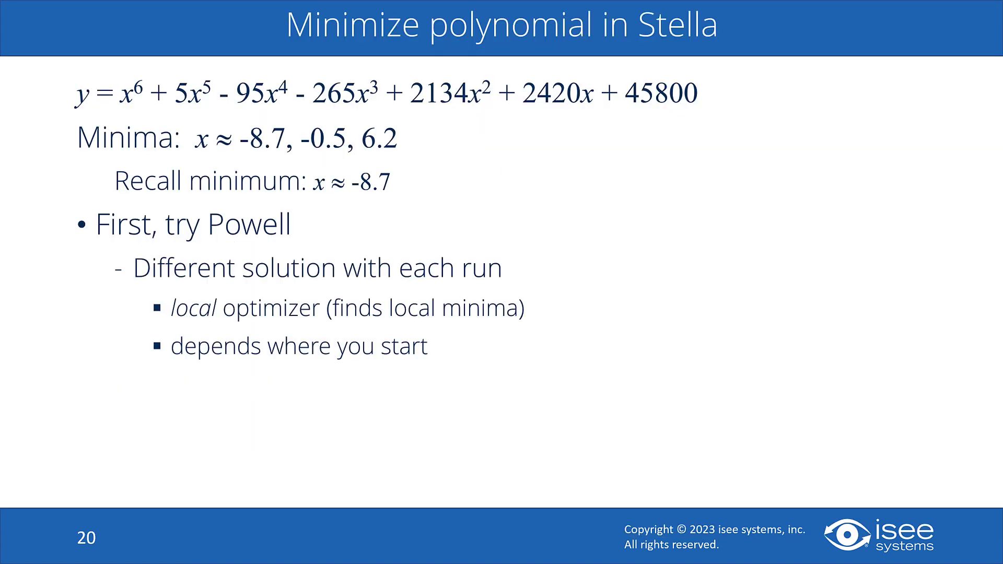
{"action": "left_click", "coordinate": [309, 272]}
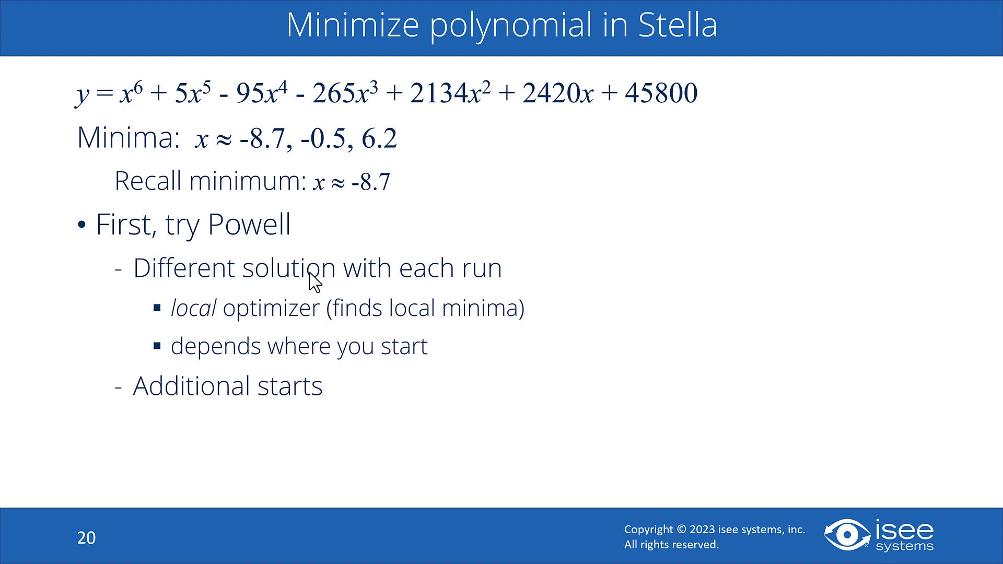
{"action": "key", "text": "alt+Tab"}
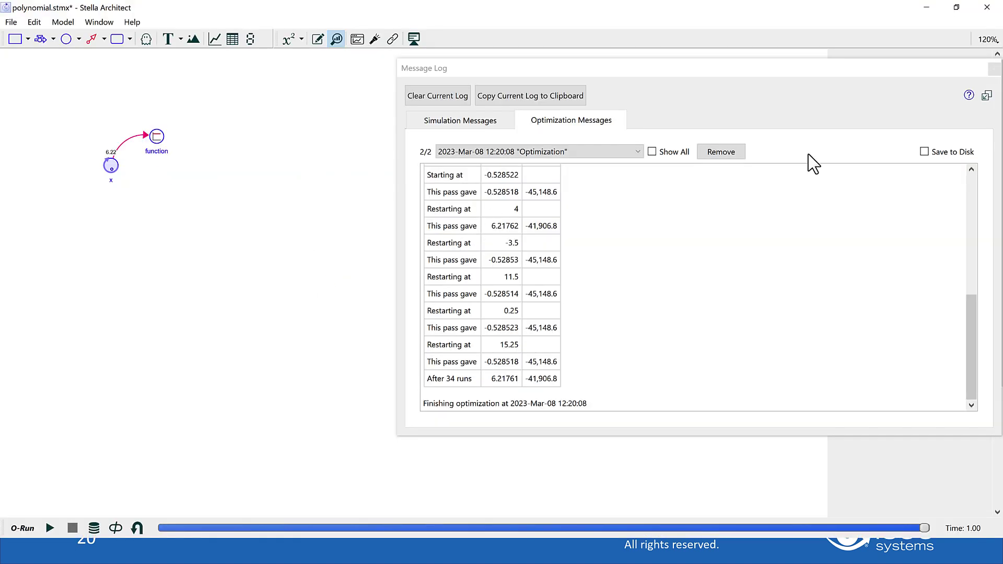
Close the message log, return to editing the model, and set the optimization's additional starts to Randomized with 10 starts.
{"action": "left_click", "coordinate": [994, 68]}
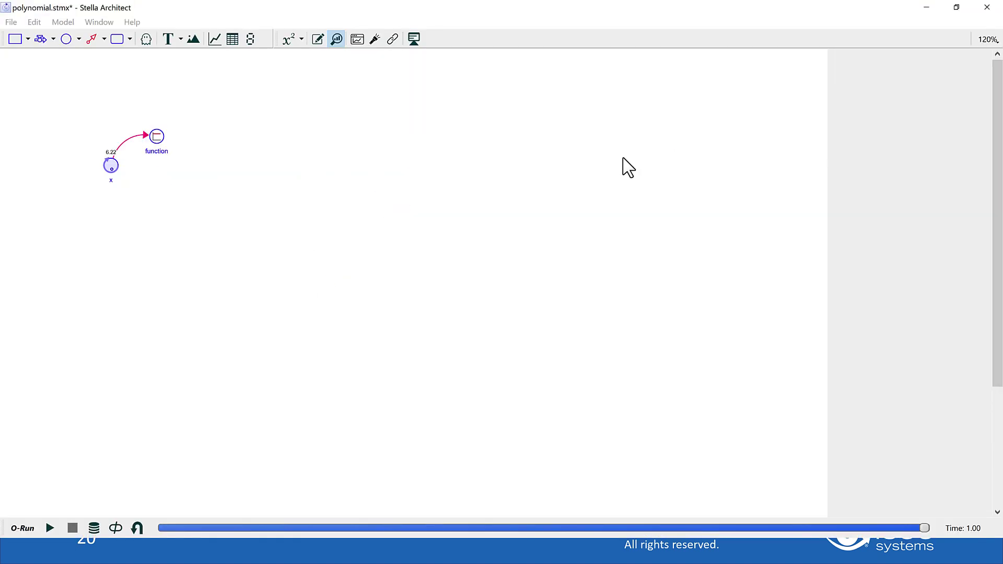
{"action": "double_click", "coordinate": [743, 191]}
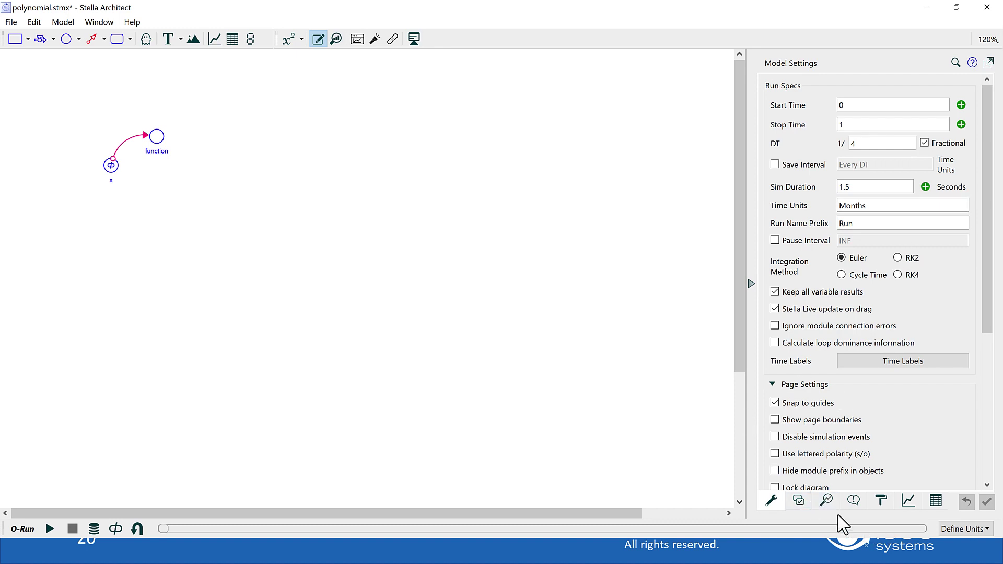
{"action": "left_click", "coordinate": [827, 502]}
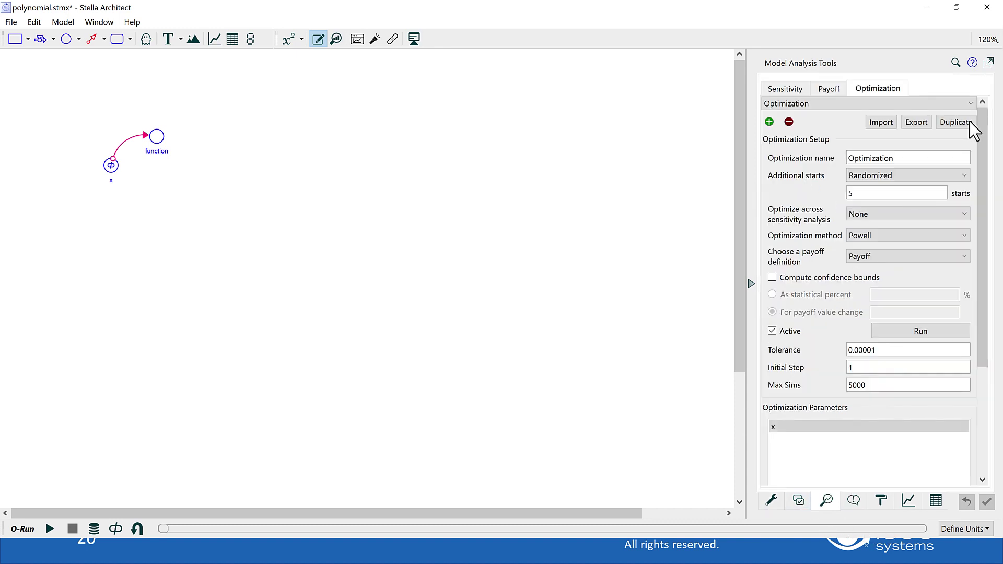
{"action": "left_click", "coordinate": [882, 178]}
{"action": "left_click", "coordinate": [883, 184]}
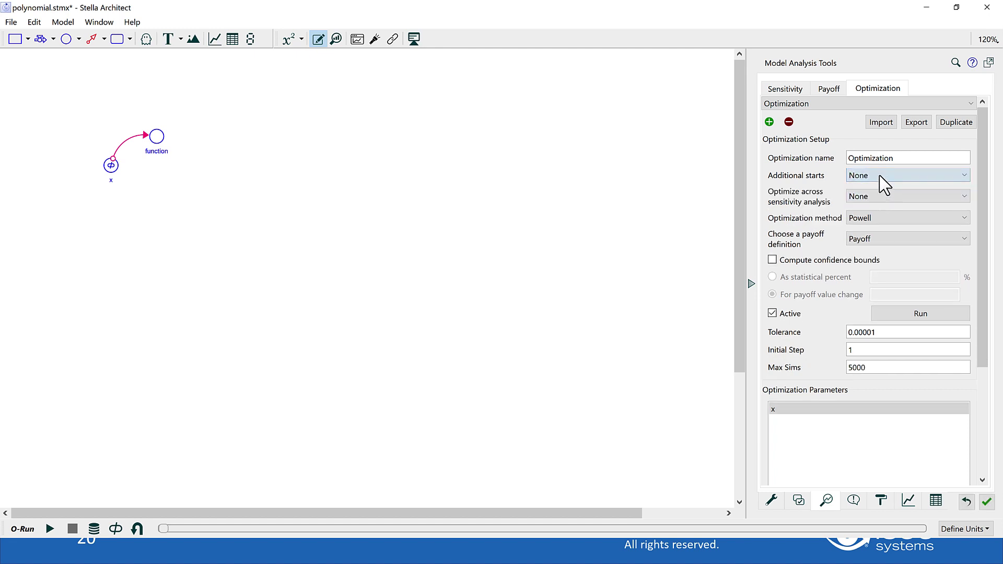
{"action": "left_click", "coordinate": [879, 176]}
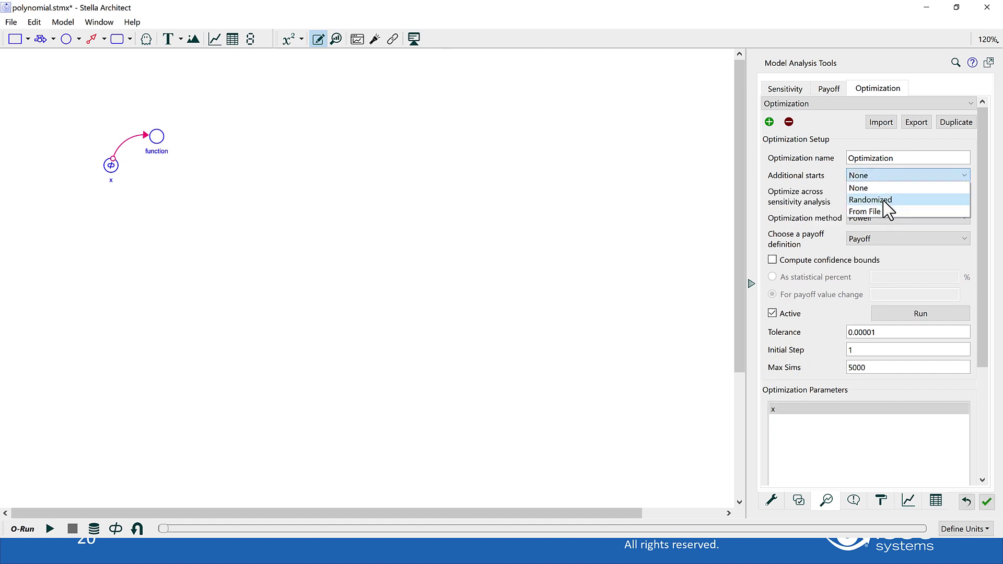
{"action": "left_click", "coordinate": [885, 200]}
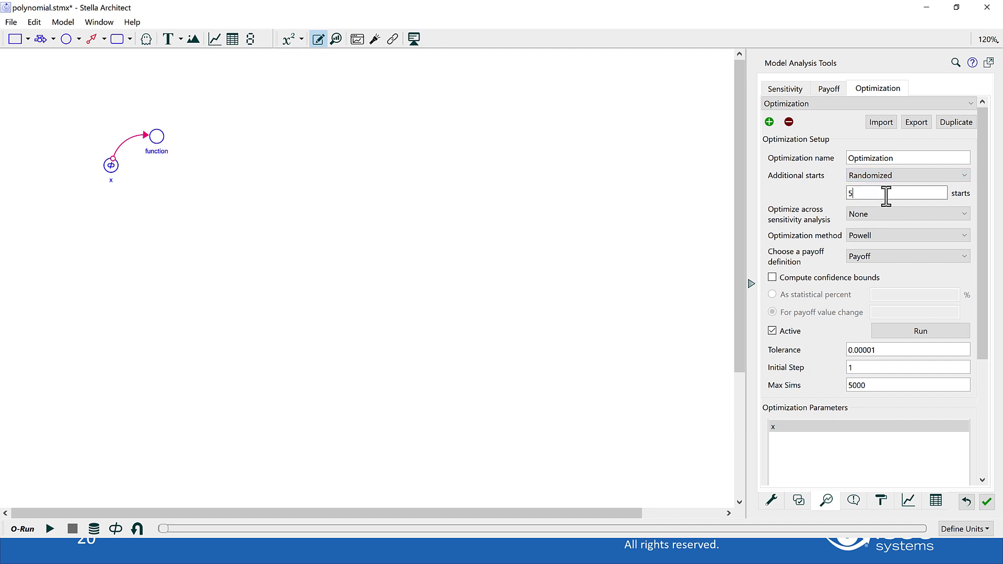
{"action": "left_click_drag", "start_coordinate": [843, 196], "coordinate": [907, 196]}
{"action": "type", "text": "10"}
{"action": "left_click", "coordinate": [340, 268]}
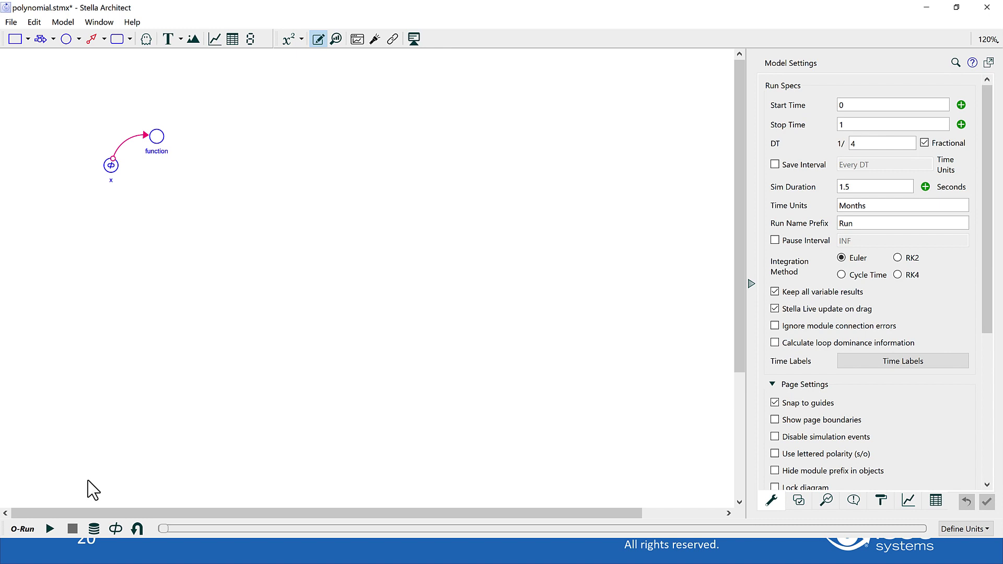
Run the optimization with the 10 additional starts and review its passes in the optimization messages.
{"action": "left_click", "coordinate": [50, 528]}
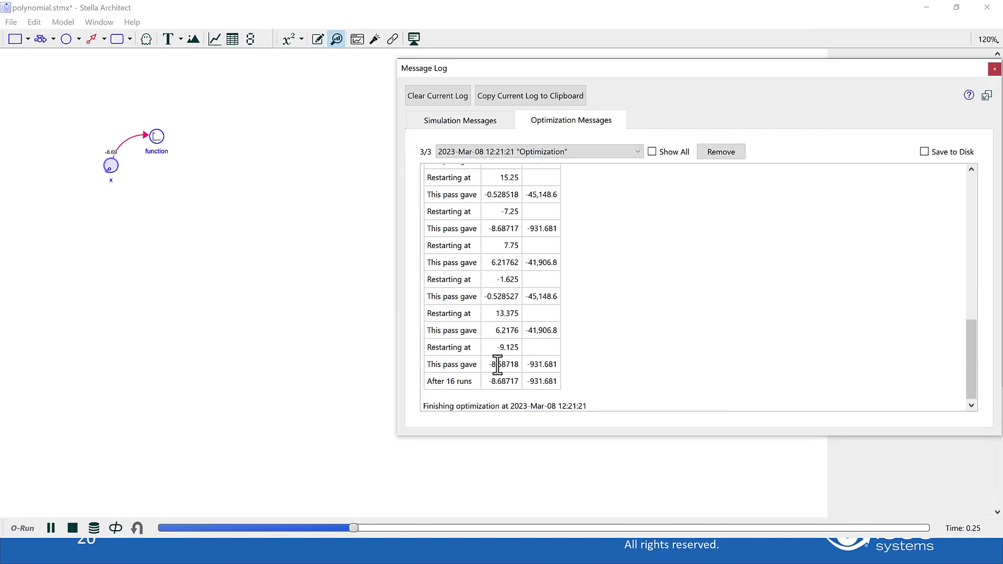
{"action": "scroll", "coordinate": [569, 251], "scroll_direction": "up", "scroll_amount": 4}
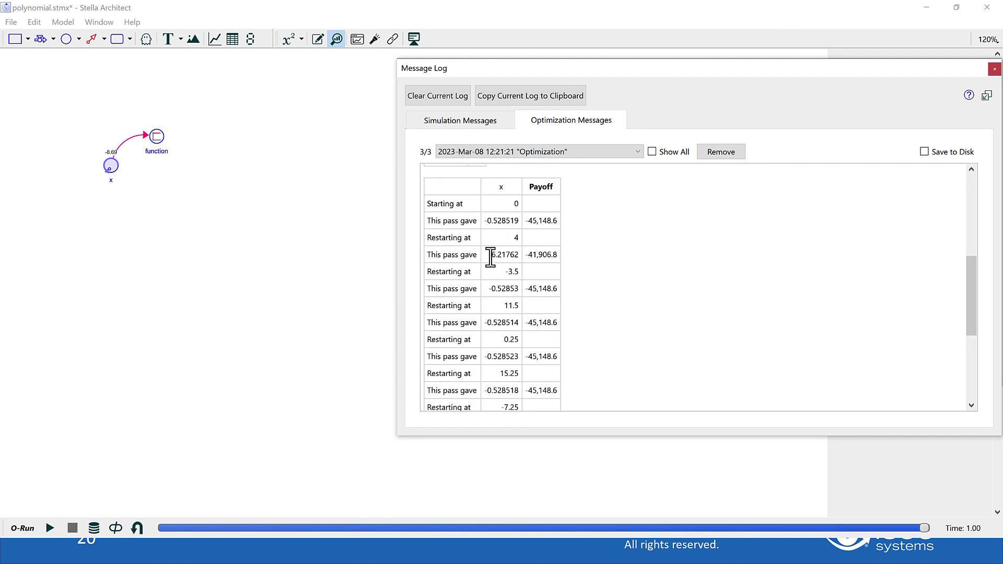
Examine the remaining restart passes and the final x and payoff values in the optimization messages.
{"action": "scroll", "coordinate": [501, 277], "scroll_direction": "down", "scroll_amount": 3}
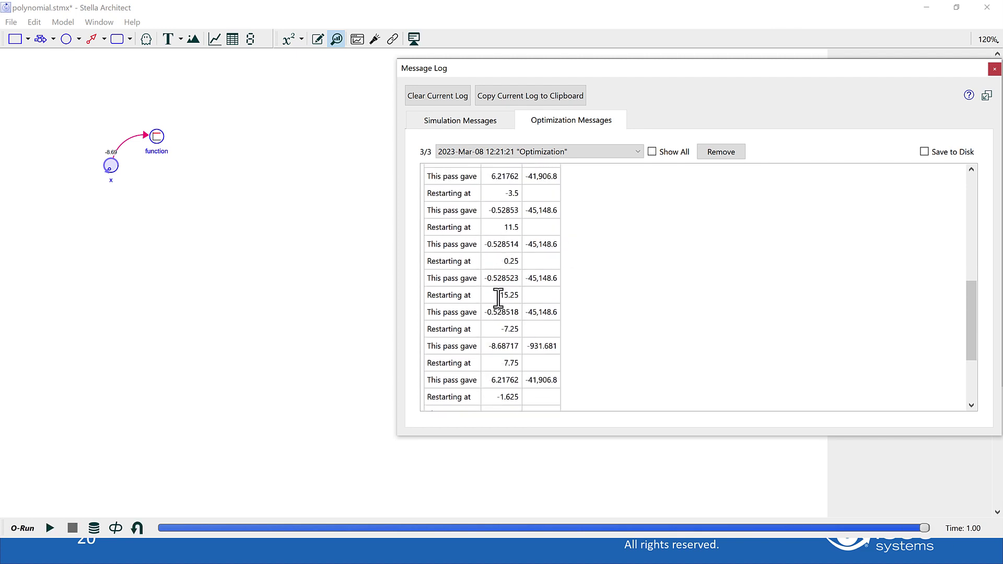
{"action": "scroll", "coordinate": [499, 302], "scroll_direction": "down", "scroll_amount": 1}
{"action": "left_click_drag", "start_coordinate": [487, 269], "coordinate": [521, 267]}
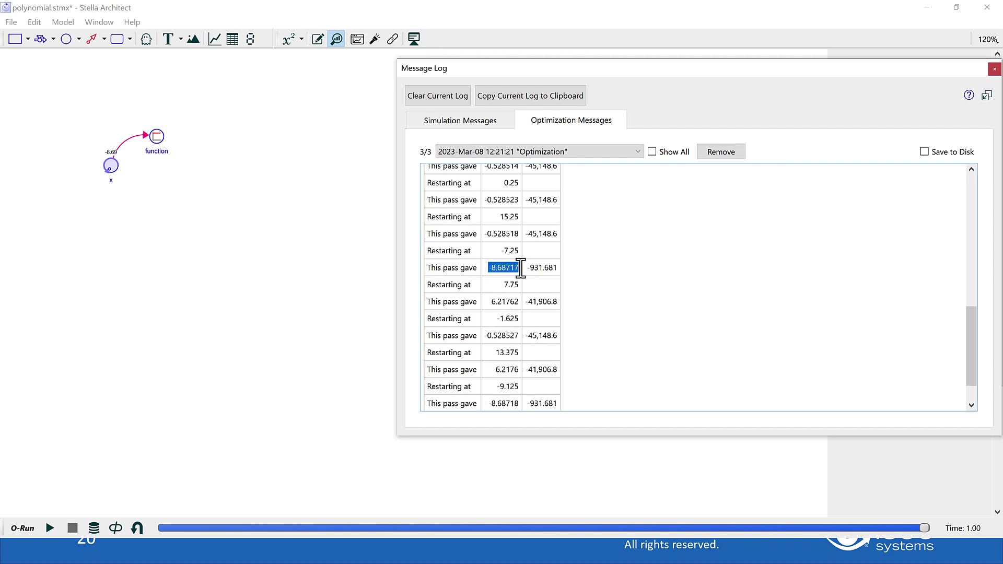
{"action": "left_click", "coordinate": [510, 313]}
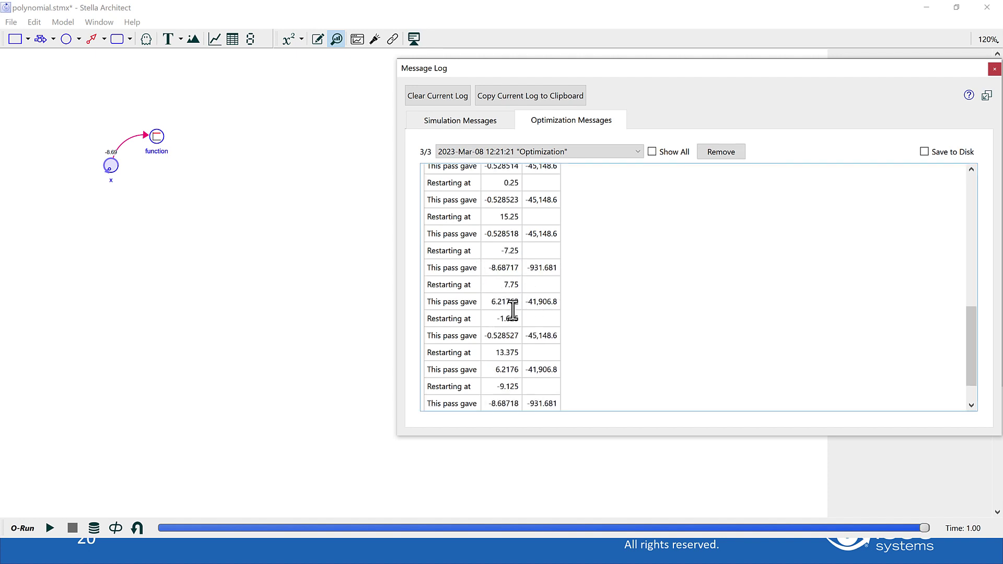
{"action": "scroll", "coordinate": [511, 314], "scroll_direction": "down", "scroll_amount": 1}
{"action": "mouse_move", "coordinate": [487, 378]}
{"action": "left_mouse_down"}
{"action": "mouse_move", "coordinate": [522, 379]}
{"action": "mouse_move", "coordinate": [480, 378]}
{"action": "mouse_move", "coordinate": [532, 384]}
{"action": "mouse_move", "coordinate": [488, 378]}
{"action": "mouse_move", "coordinate": [498, 378]}
{"action": "left_mouse_up"}
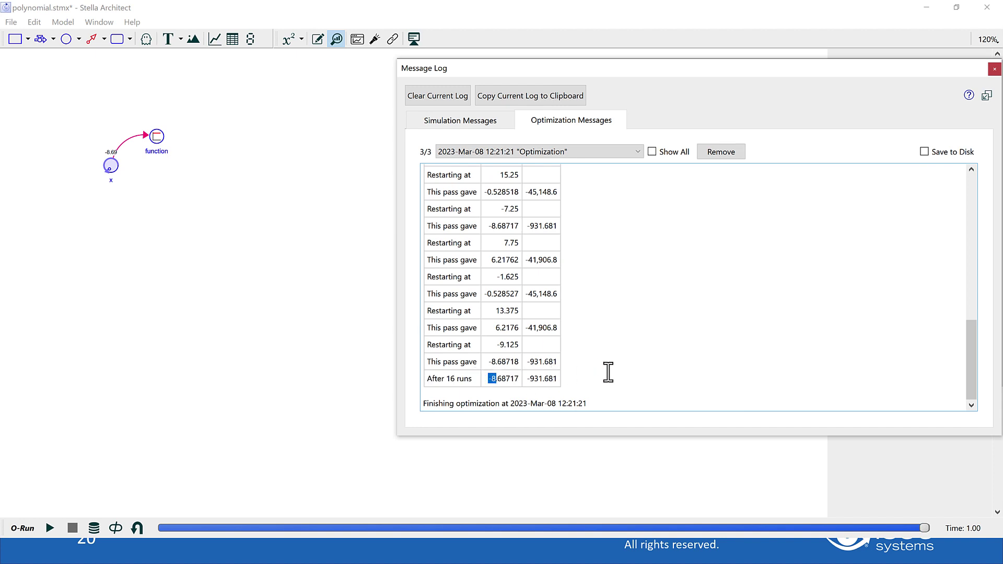
Switch to the PowerPoint slide show to present the "Now try DE" point and return to the polynomial model in Stella Architect.
{"action": "left_click", "coordinate": [261, 233]}
{"action": "key", "text": "alt+Tab"}
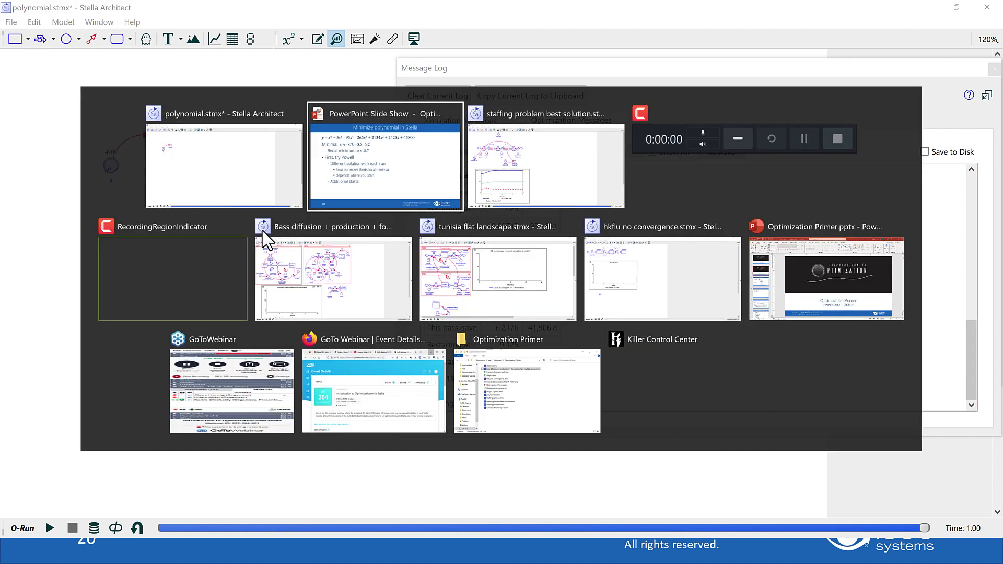
{"action": "left_click", "coordinate": [284, 220]}
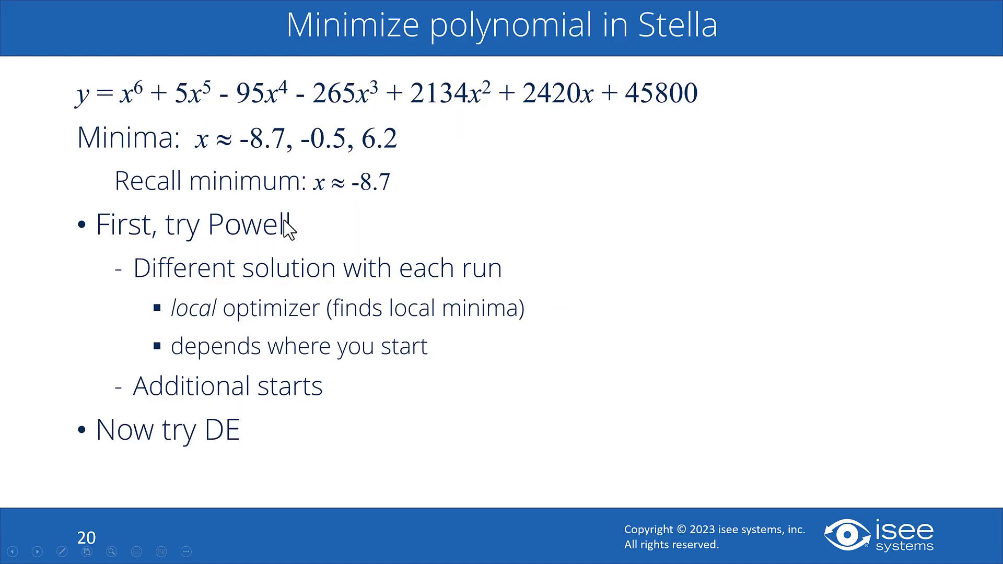
{"action": "key", "text": "alt+Tab"}
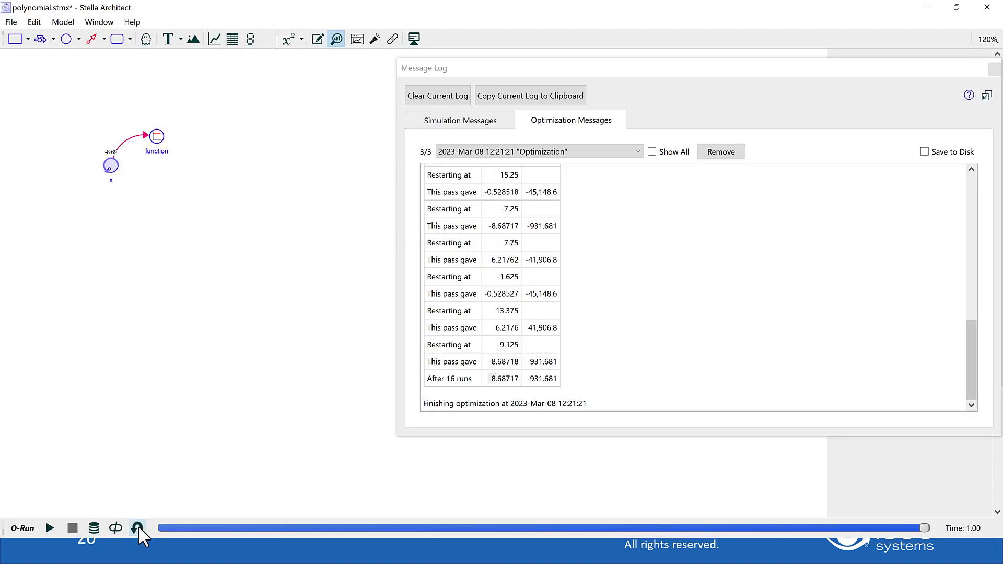
Reset the polynomial model for editing and set the optimization's additional starts to None.
{"action": "left_click", "coordinate": [137, 527]}
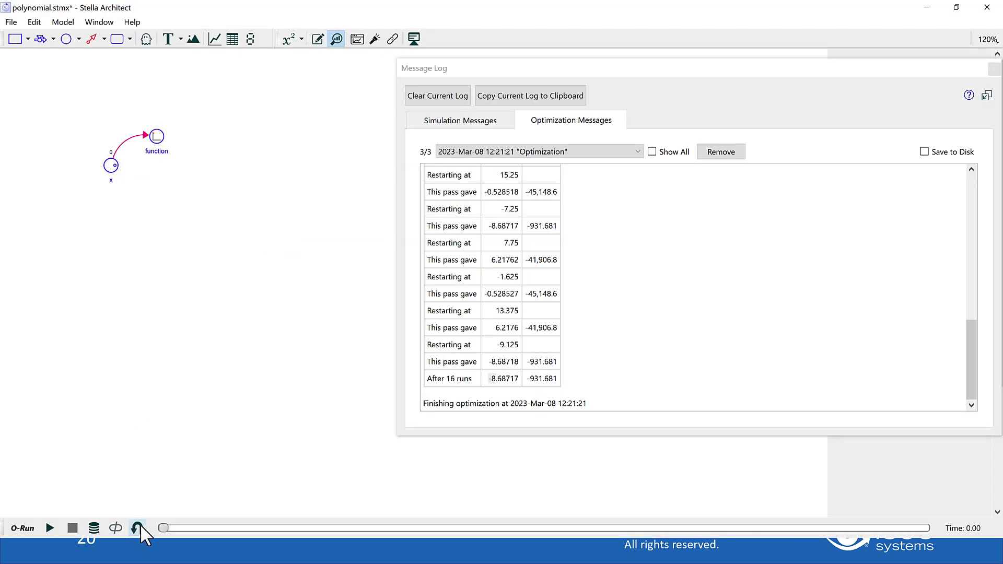
{"action": "left_click", "coordinate": [994, 68]}
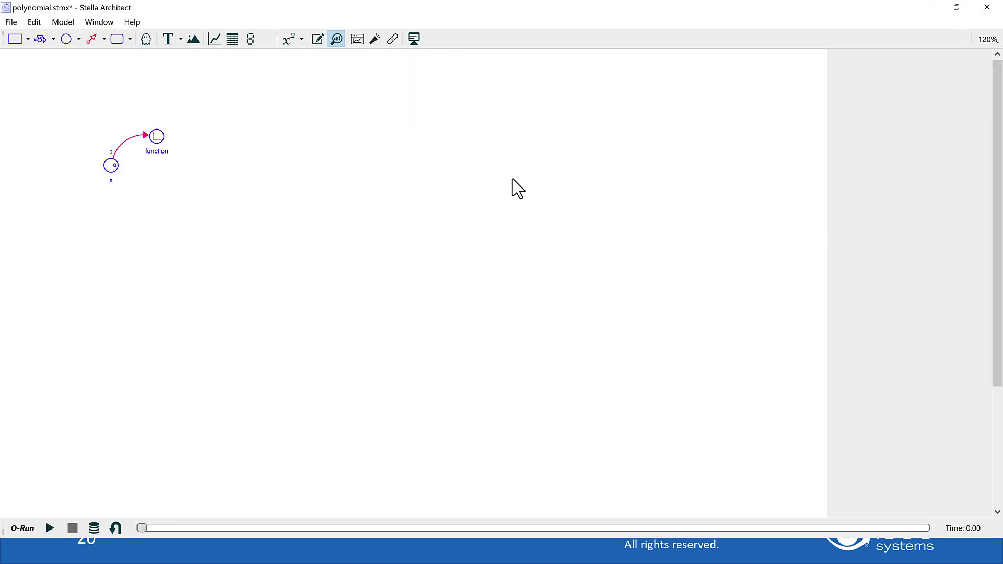
{"action": "double_click", "coordinate": [512, 179]}
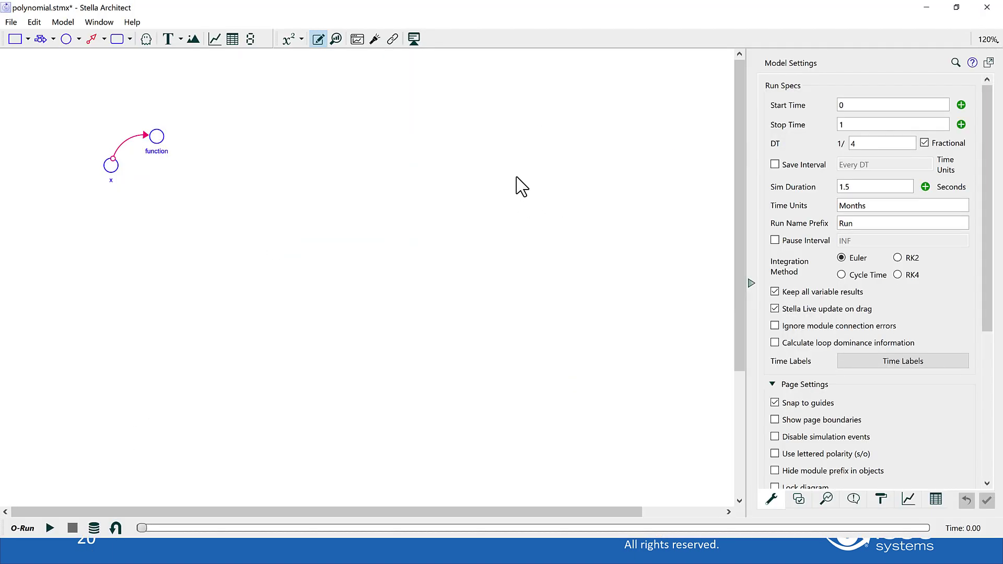
{"action": "left_click", "coordinate": [826, 503]}
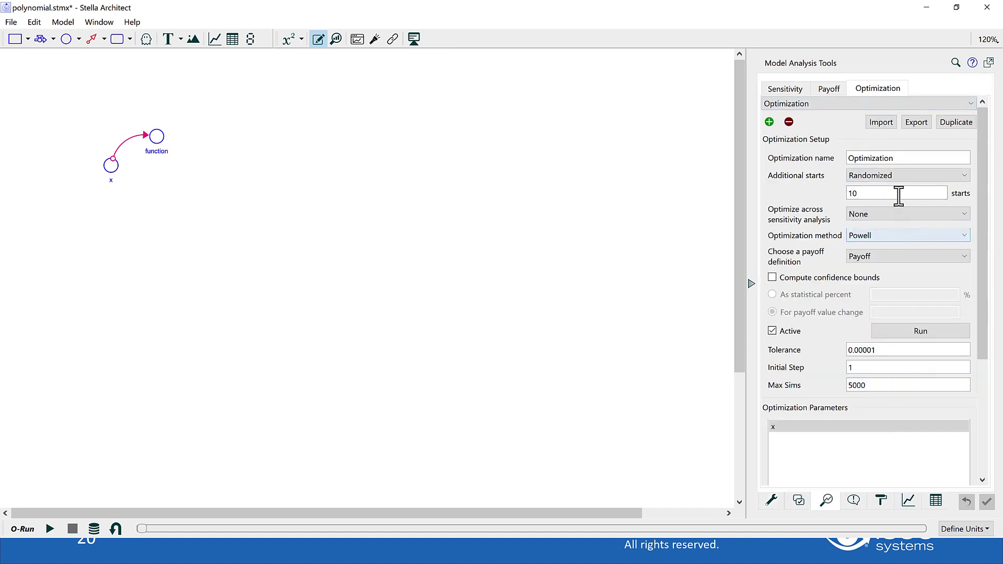
{"action": "left_click", "coordinate": [887, 177]}
{"action": "left_click", "coordinate": [886, 188]}
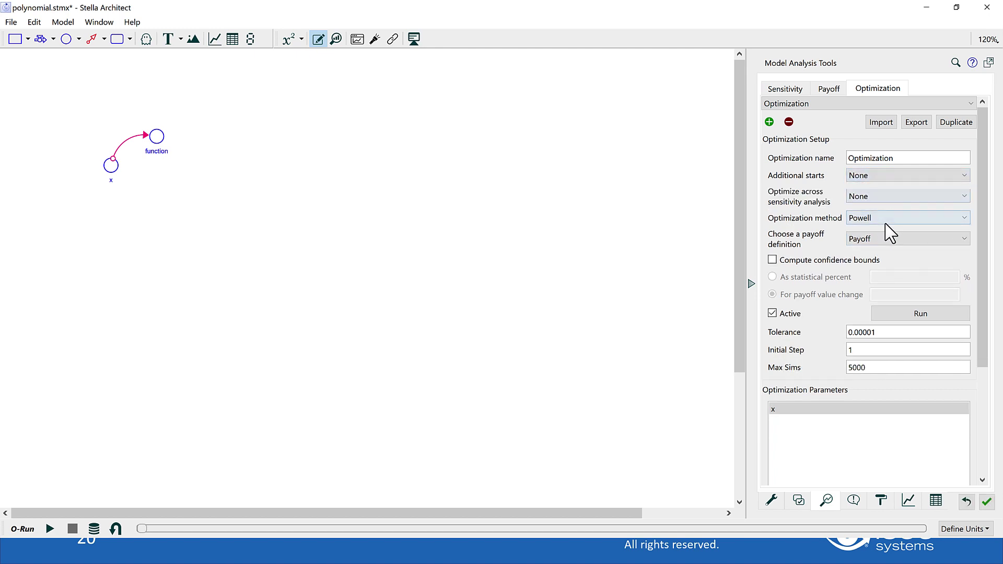
Review the available optimization methods and change the method to Differential Evolution.
{"action": "left_click", "coordinate": [869, 219]}
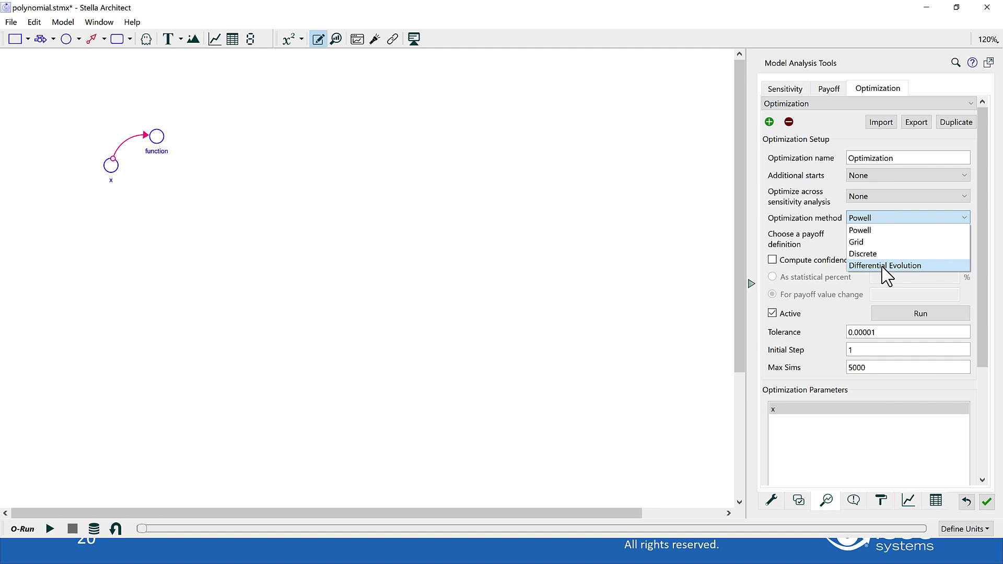
{"action": "left_click", "coordinate": [878, 215]}
{"action": "left_click", "coordinate": [879, 215]}
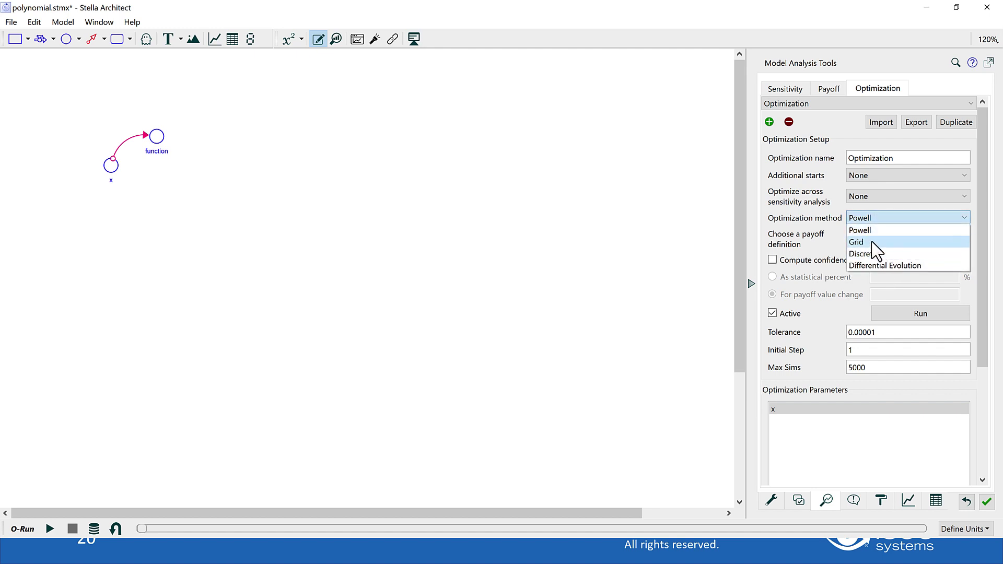
{"action": "left_click", "coordinate": [886, 268]}
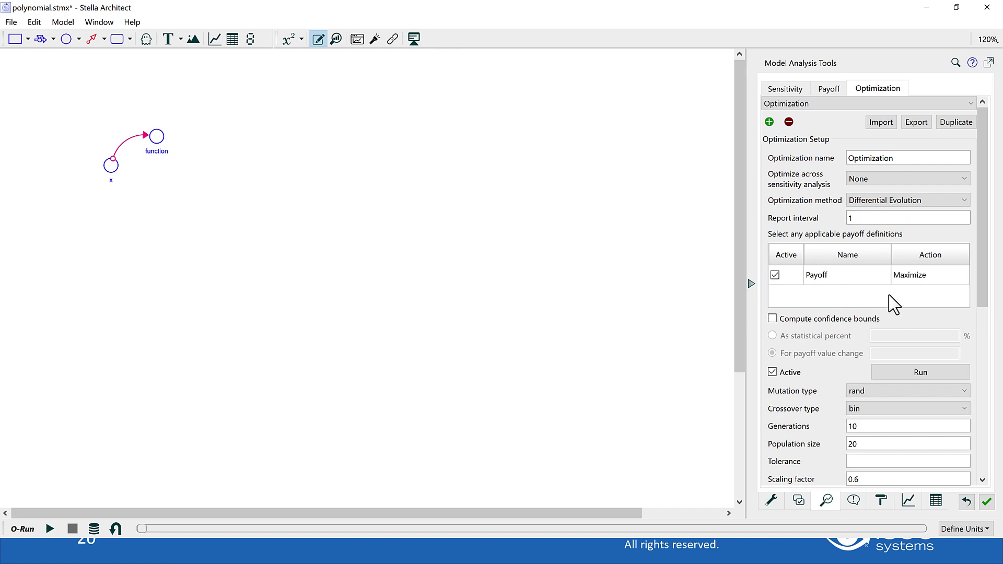
Set the Differential Evolution generations to 20 and run the optimization.
{"action": "scroll", "coordinate": [885, 366], "scroll_direction": "down", "scroll_amount": 5}
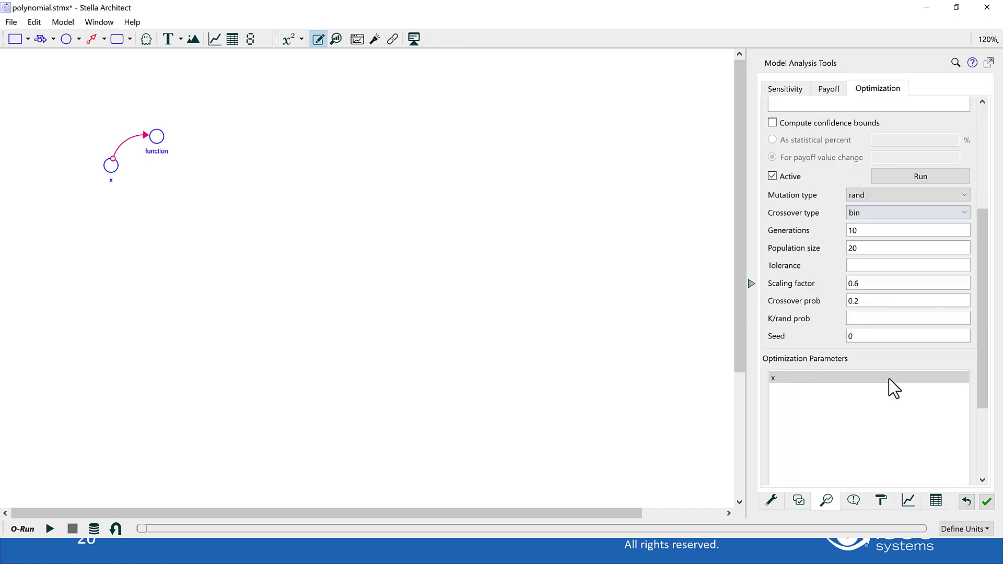
{"action": "scroll", "coordinate": [851, 405], "scroll_direction": "down", "scroll_amount": 1}
{"action": "scroll", "coordinate": [851, 406], "scroll_direction": "up", "scroll_amount": 3}
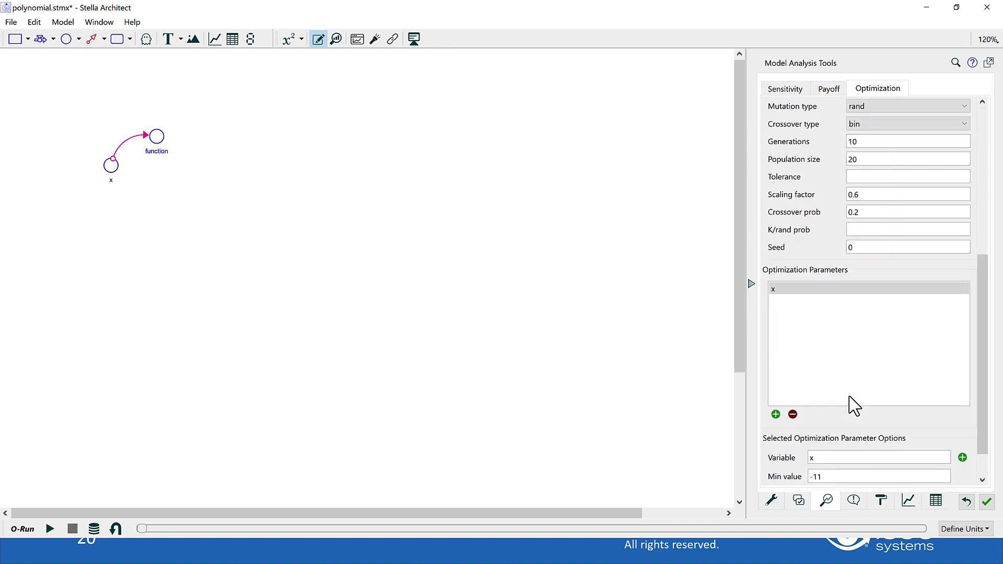
{"action": "left_click_drag", "start_coordinate": [847, 220], "coordinate": [852, 220]}
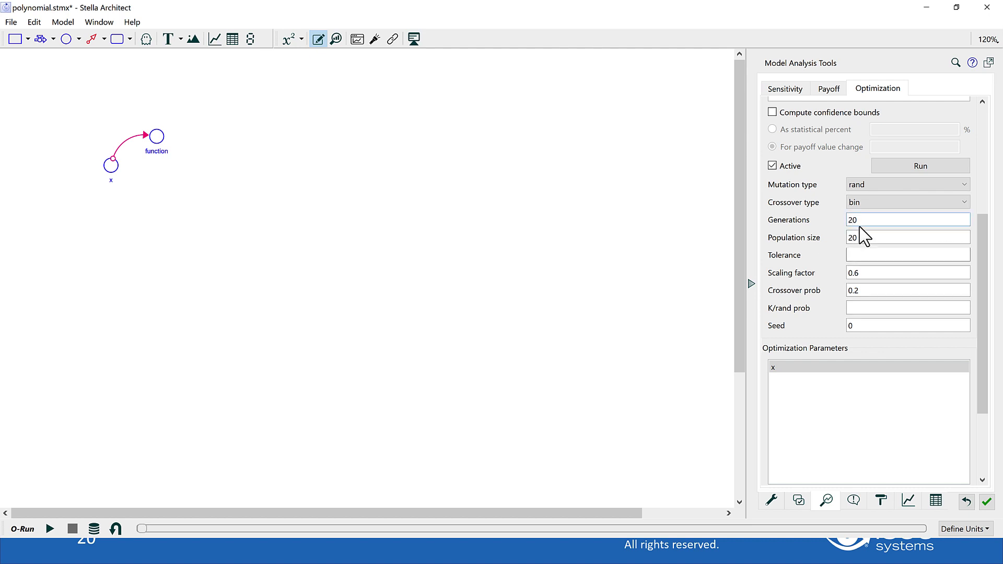
{"action": "left_click", "coordinate": [428, 285]}
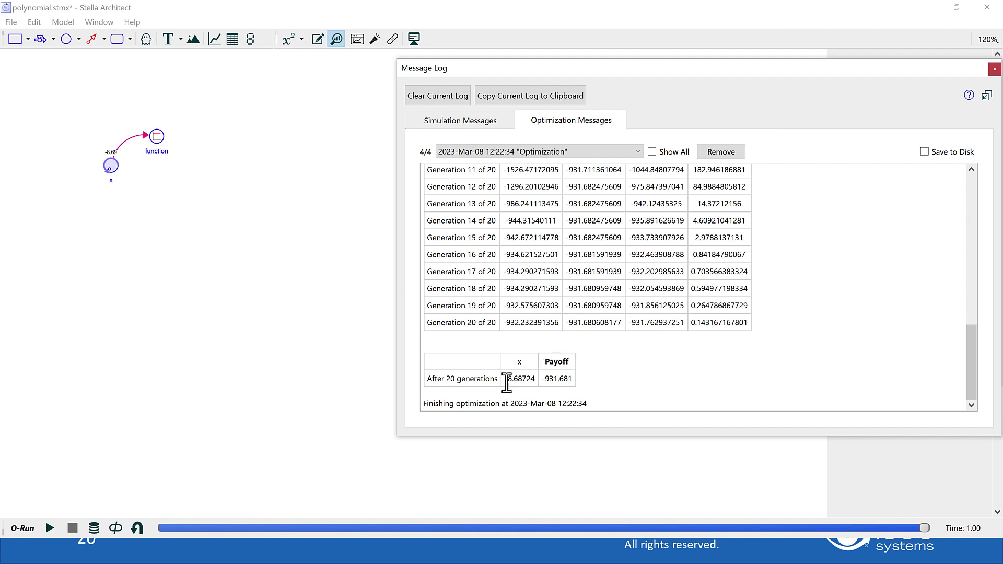
Check the final x and payoff after the last generation in the optimization messages.
{"action": "mouse_move", "coordinate": [506, 379]}
{"action": "left_mouse_down"}
{"action": "mouse_move", "coordinate": [572, 381]}
{"action": "mouse_move", "coordinate": [501, 381]}
{"action": "left_mouse_up"}
{"action": "left_click", "coordinate": [508, 381]}
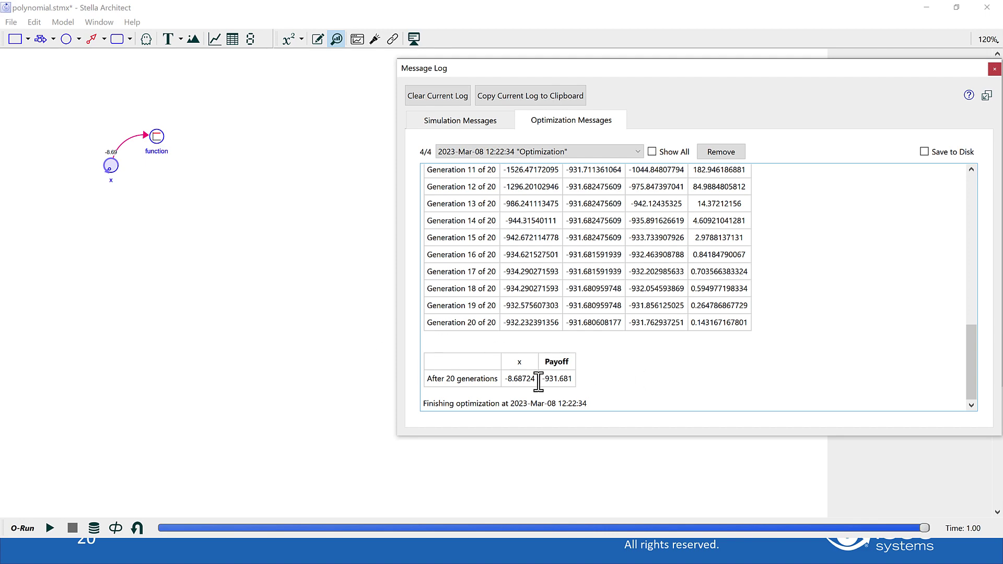
{"action": "left_click", "coordinate": [231, 324]}
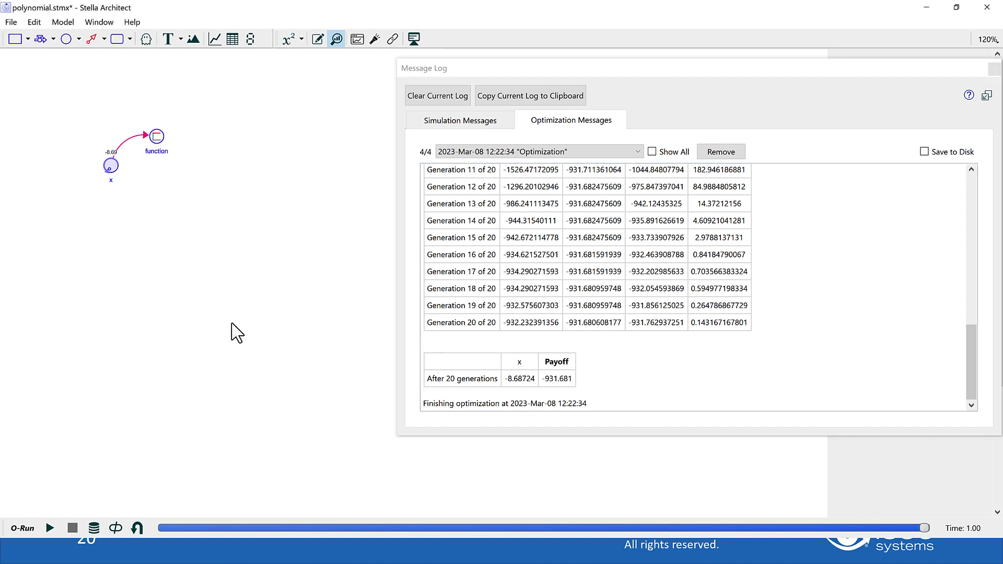
Present the slide's global optimizer point in PowerPoint and switch to the "staffing problem best solution" model in Stella Architect.
{"action": "key", "text": "alt+Tab"}
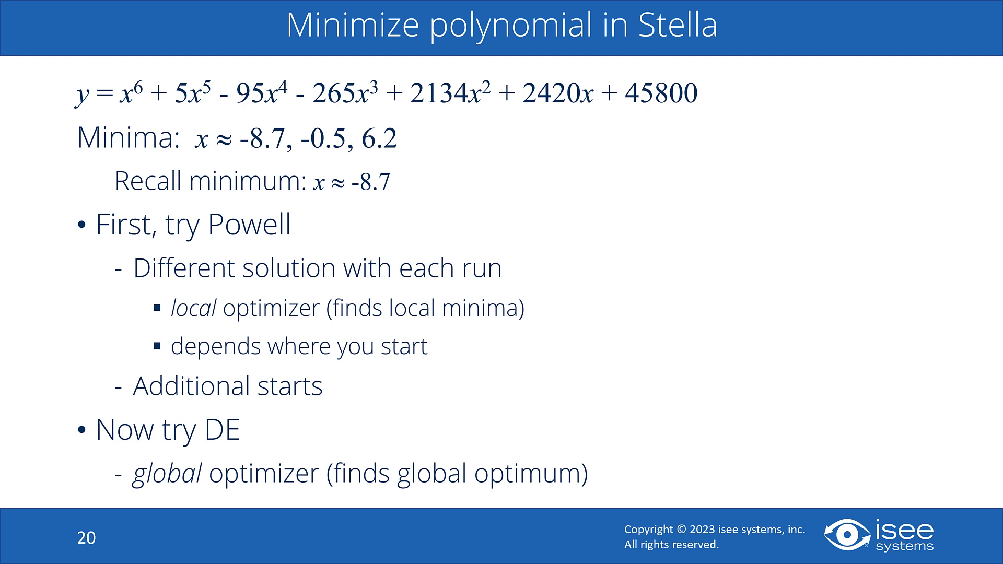
{"action": "key", "text": "alt+Tab"}
{"action": "key", "text": "alt+Tab"}
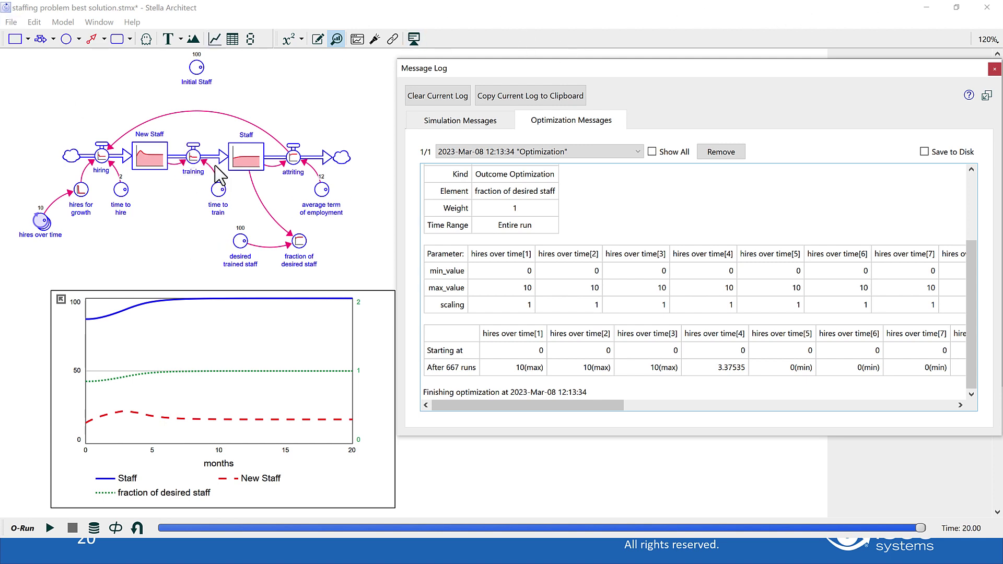
View the results of the hiring flow and turn off Unscaled to examine its curve over the months.
{"action": "right_click", "coordinate": [101, 155]}
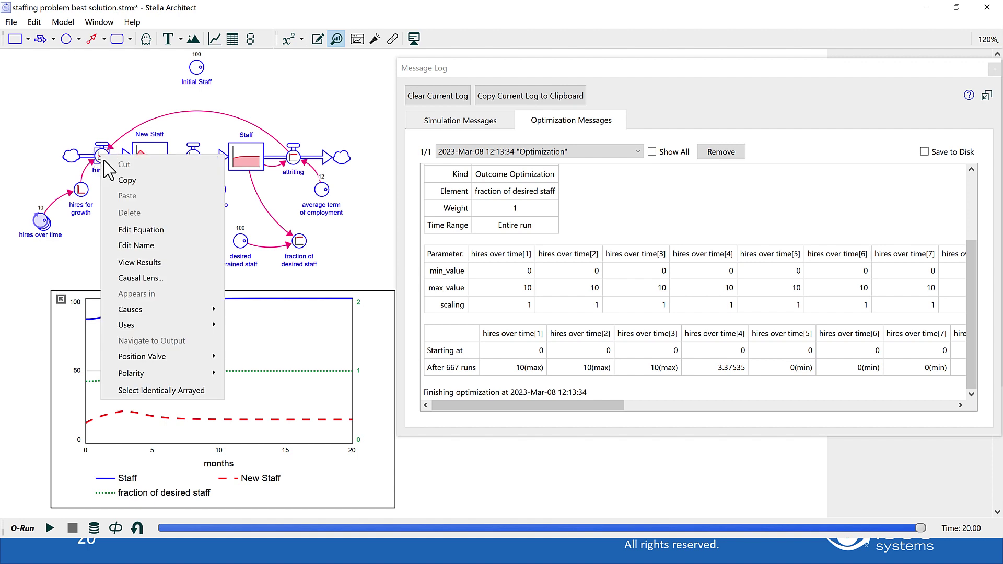
{"action": "left_click", "coordinate": [142, 263]}
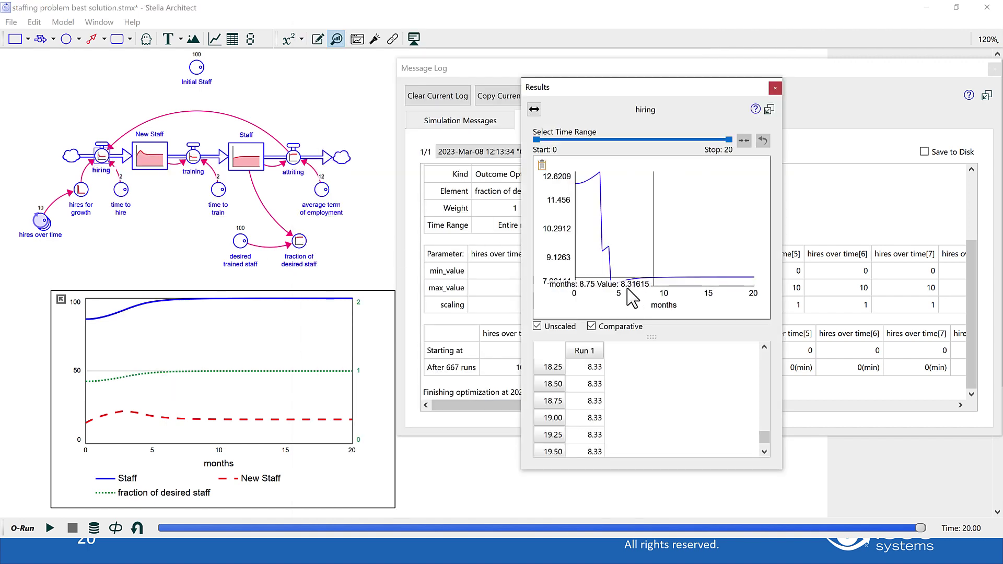
{"action": "left_click", "coordinate": [536, 326]}
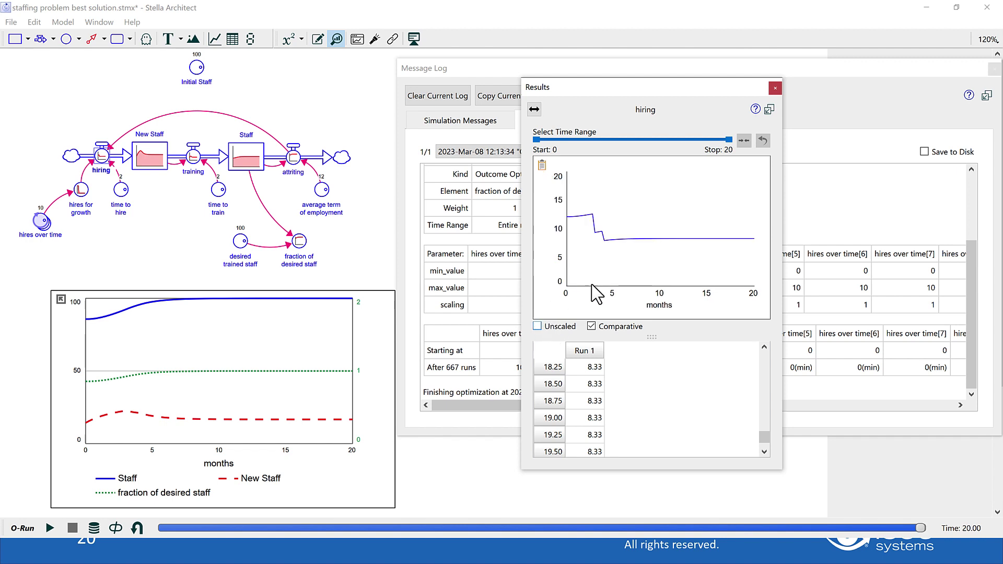
{"action": "left_click_drag", "start_coordinate": [574, 233], "coordinate": [627, 239]}
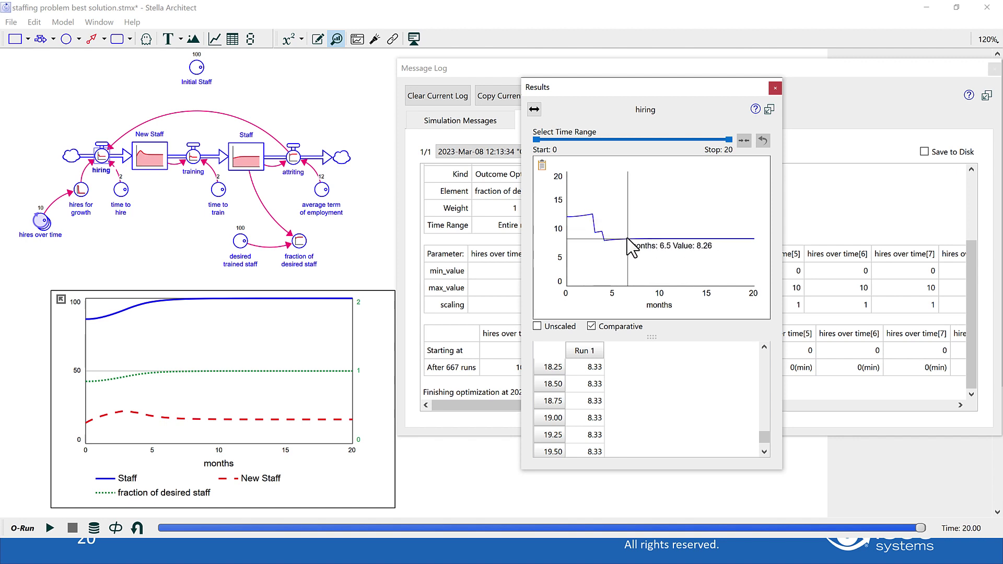
Display the Staff stock's results and compare its curve with Unscaled on and off.
{"action": "left_click", "coordinate": [245, 156]}
{"action": "left_click", "coordinate": [245, 156]}
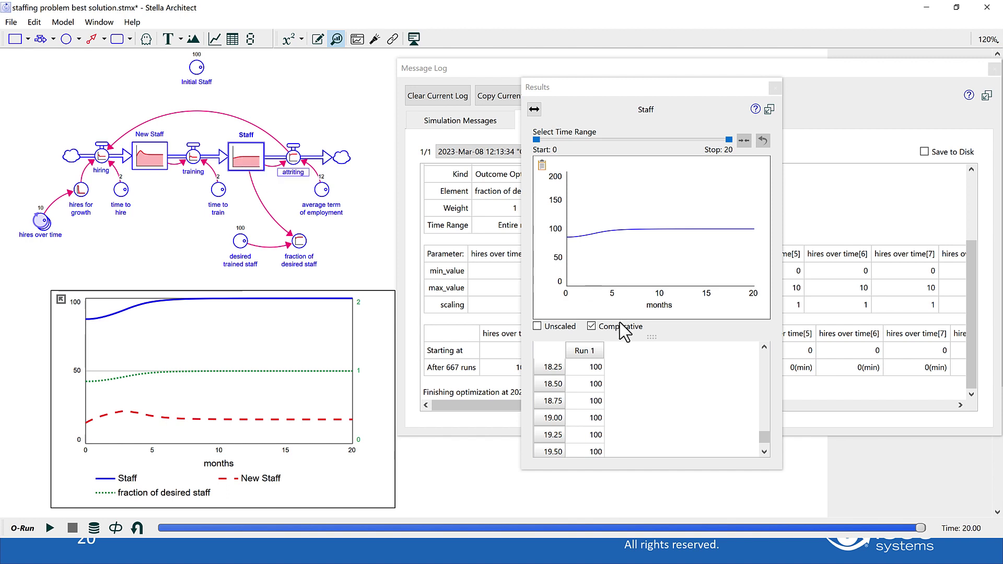
{"action": "left_click", "coordinate": [537, 327]}
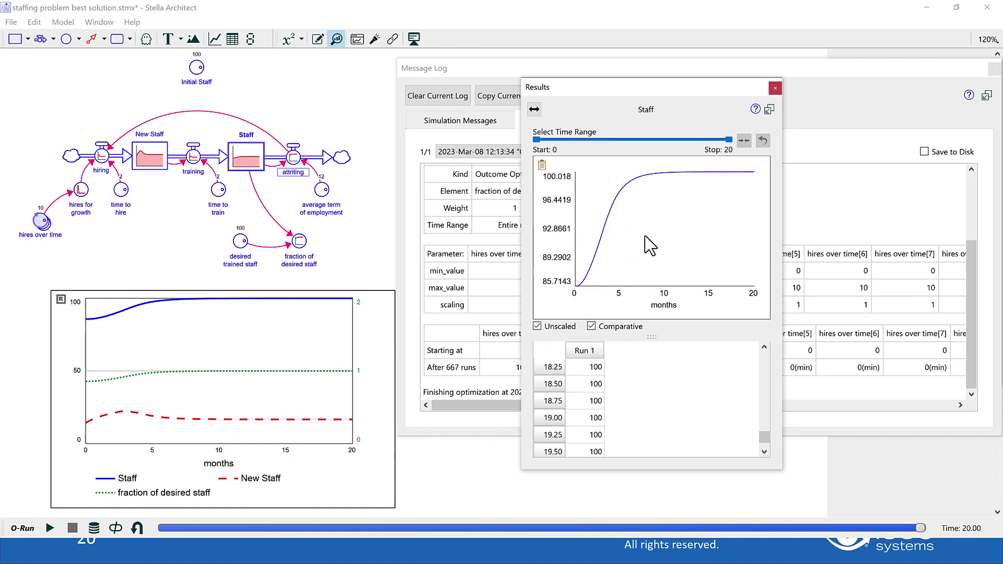
{"action": "left_click", "coordinate": [536, 328]}
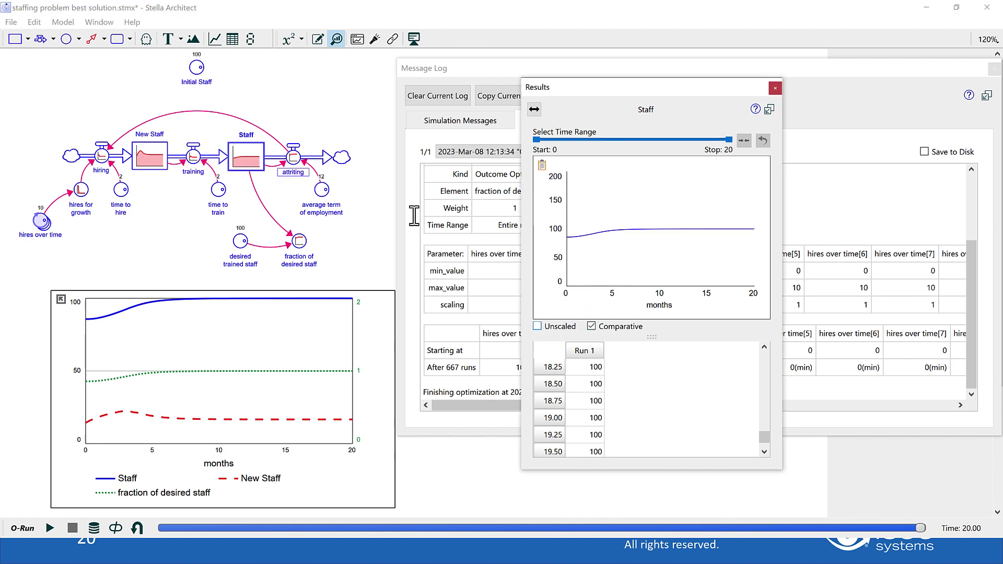
Compare the result curves of hires for growth and hiring.
{"action": "left_click", "coordinate": [81, 191]}
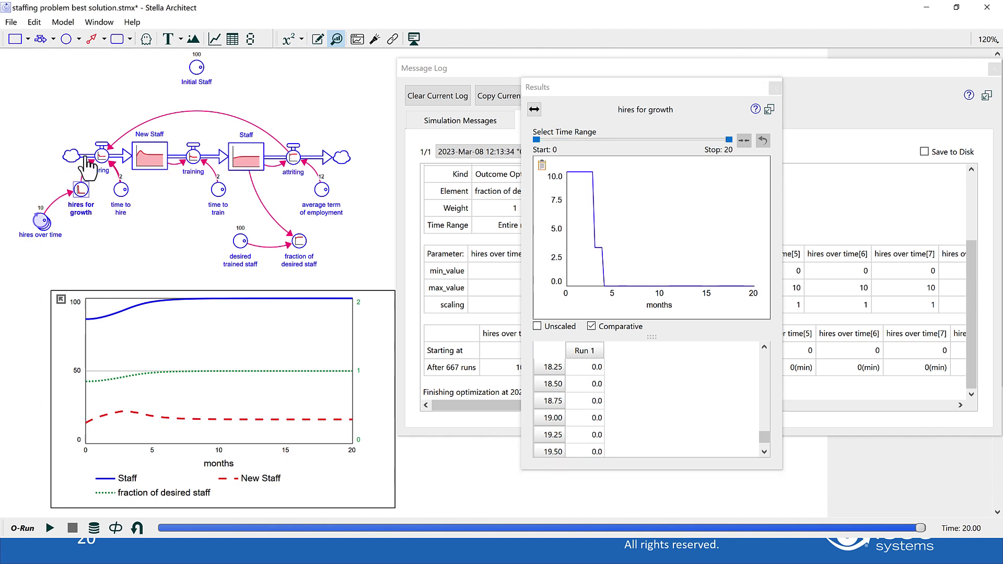
{"action": "left_click", "coordinate": [103, 156]}
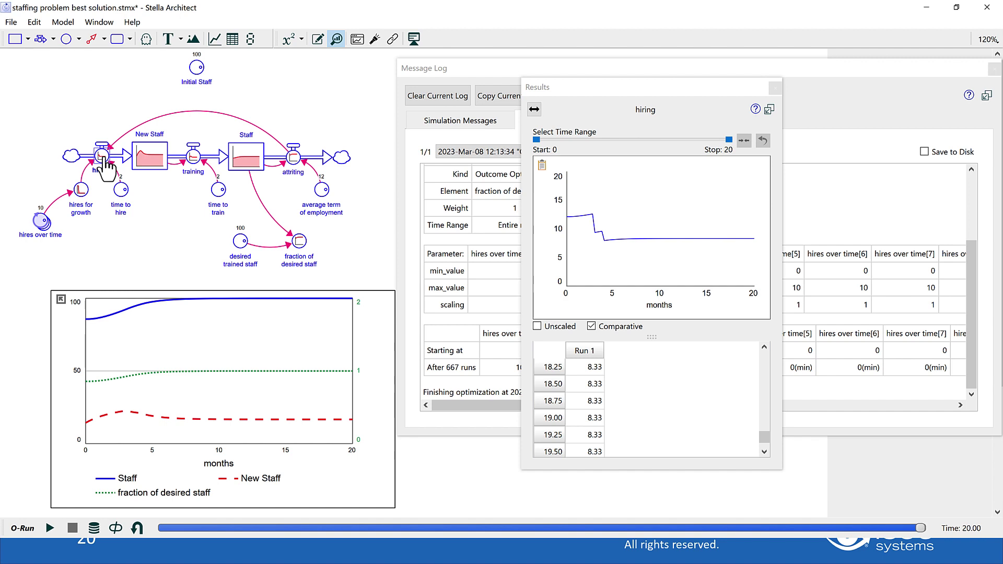
Close the results and message log windows and switch back to the PowerPoint slide show.
{"action": "left_click", "coordinate": [775, 88]}
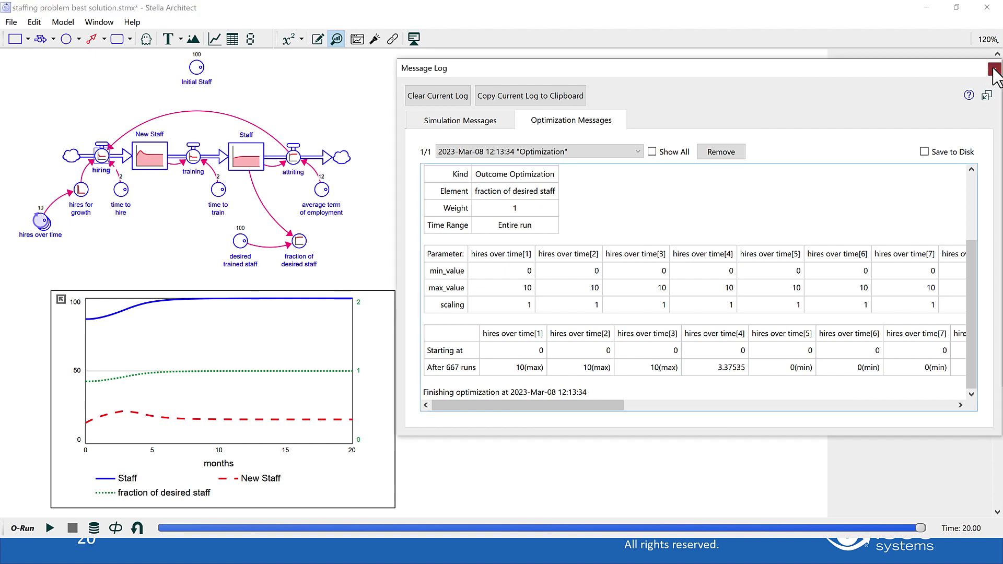
{"action": "left_click", "coordinate": [993, 69]}
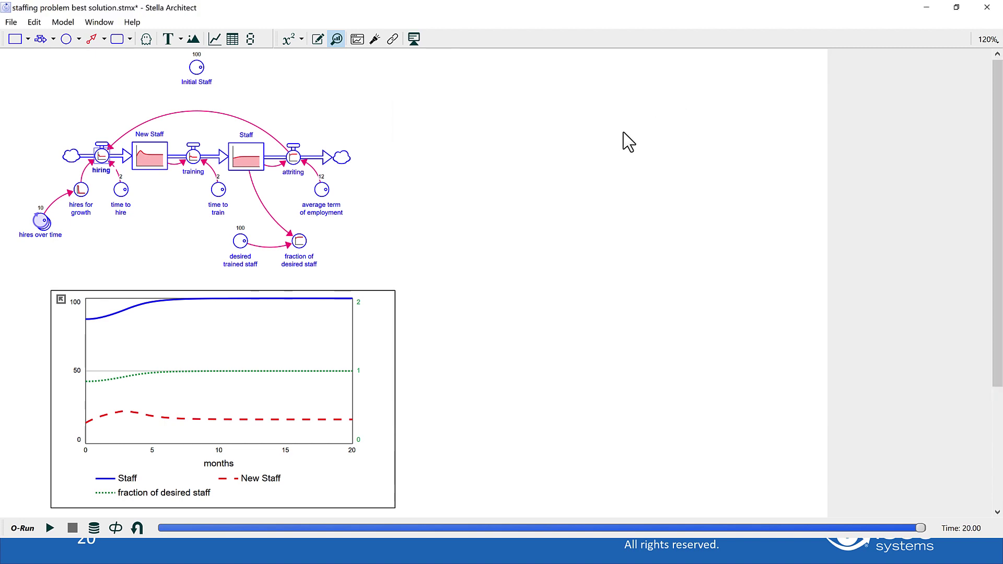
{"action": "key", "text": "alt+Tab"}
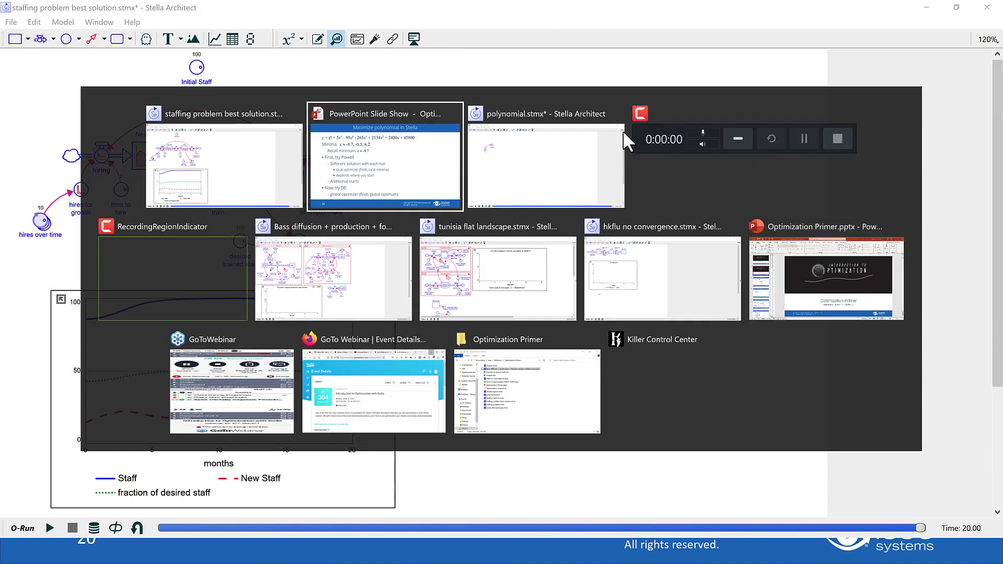
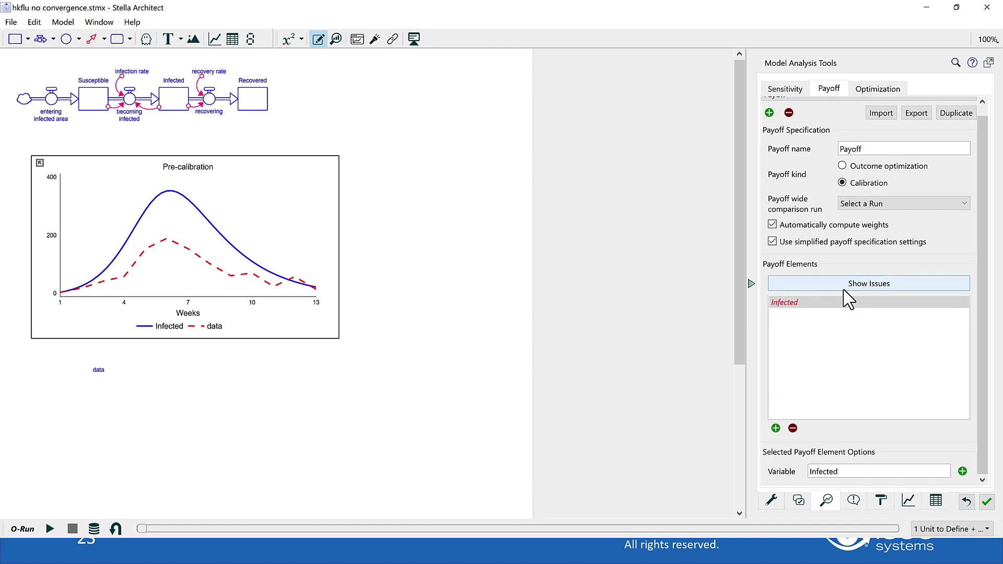
Compare the calibration payoff with simplified specification settings on and off, leaving them off and the Infected element selected.
{"action": "scroll", "coordinate": [846, 298], "scroll_direction": "up", "scroll_amount": 1}
{"action": "scroll", "coordinate": [844, 292], "scroll_direction": "down", "scroll_amount": 1}
{"action": "left_click", "coordinate": [772, 241]}
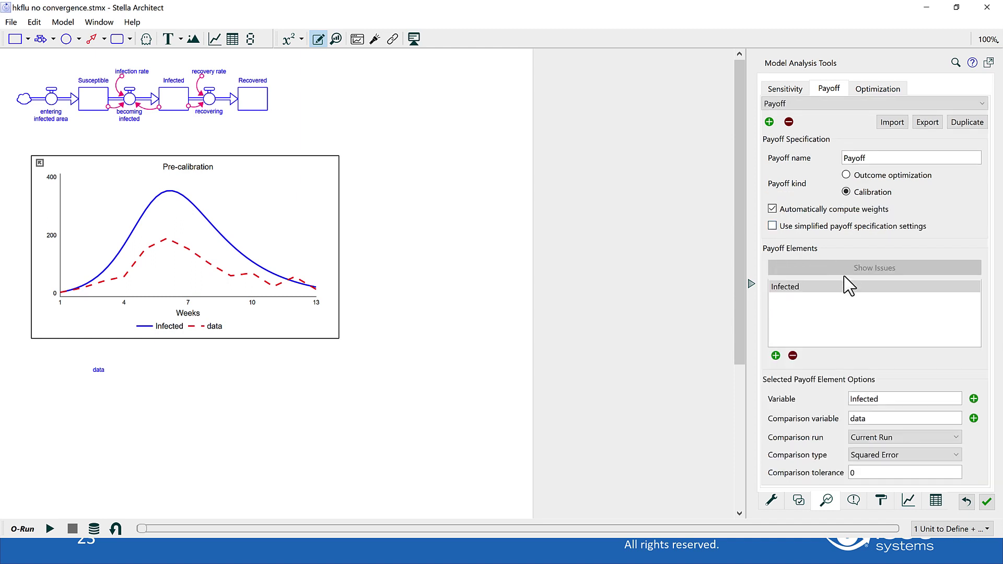
{"action": "left_click", "coordinate": [772, 226]}
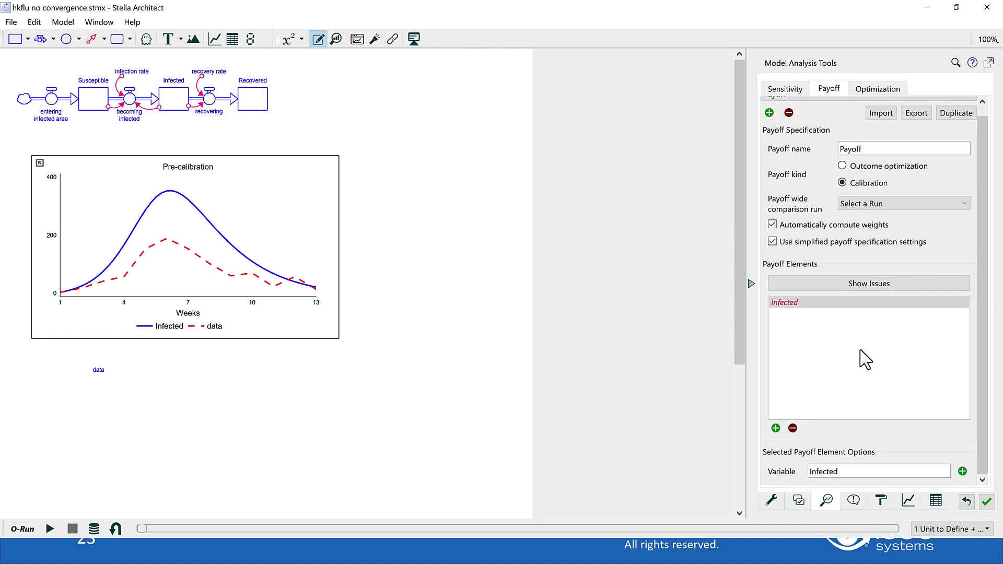
{"action": "left_click", "coordinate": [772, 242]}
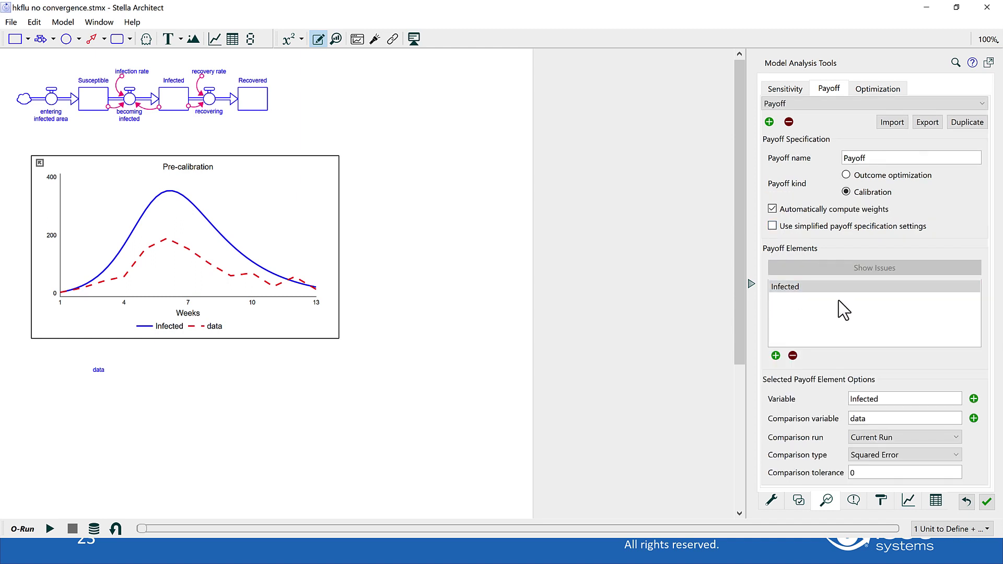
{"action": "left_click", "coordinate": [802, 288]}
{"action": "left_click", "coordinate": [796, 289]}
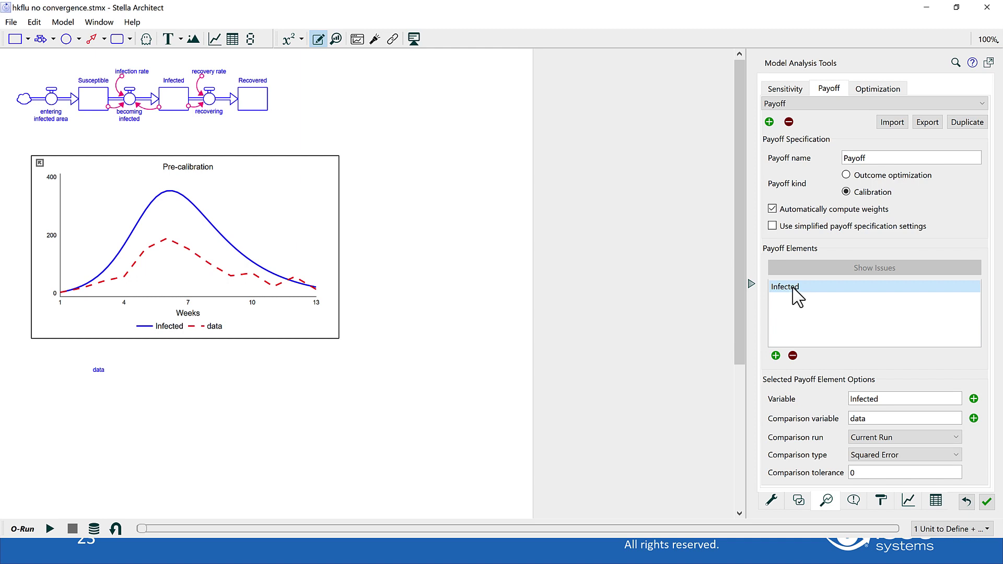
Examine the optimization setup and the minimum, maximum and scaling values of the infection rate and recovery rate parameters.
{"action": "left_click", "coordinate": [872, 94]}
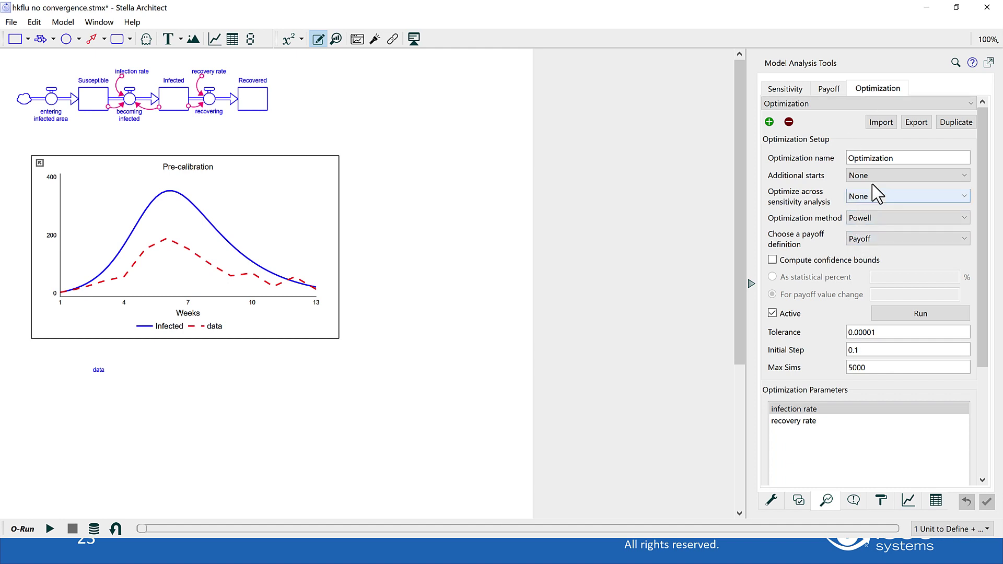
{"action": "scroll", "coordinate": [889, 223], "scroll_direction": "down", "scroll_amount": 4}
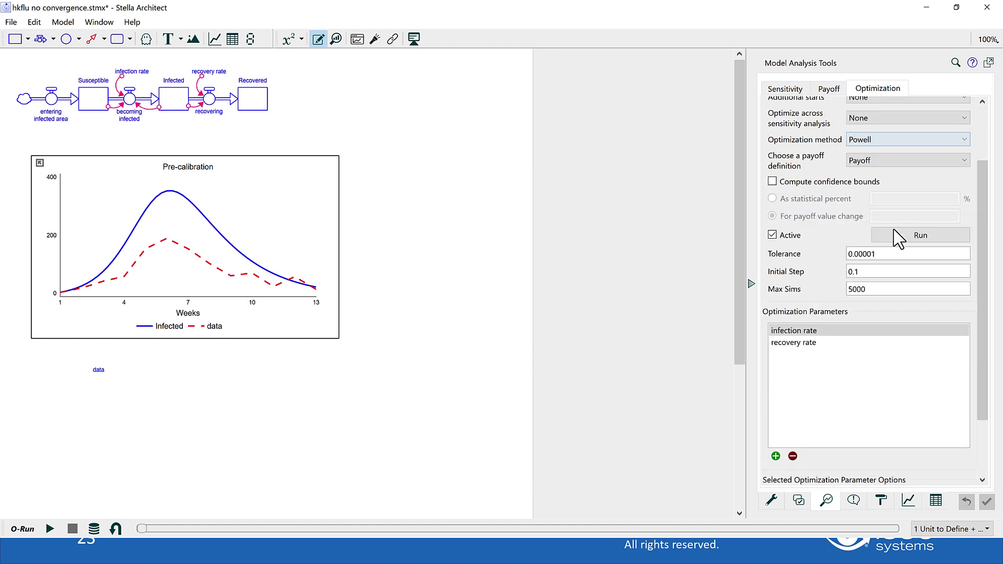
{"action": "scroll", "coordinate": [888, 222], "scroll_direction": "up", "scroll_amount": 3}
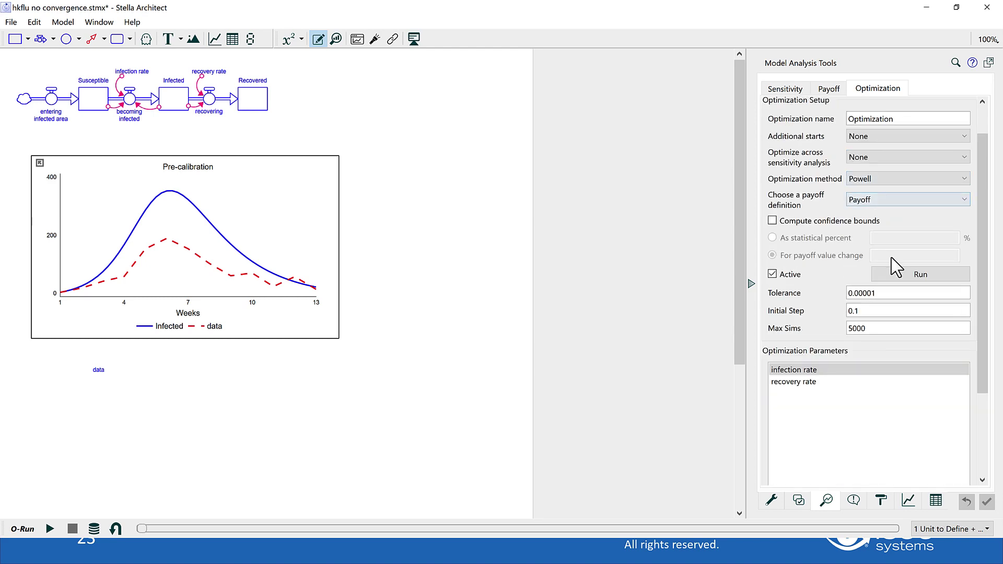
{"action": "scroll", "coordinate": [891, 258], "scroll_direction": "down", "scroll_amount": 2}
{"action": "left_click", "coordinate": [801, 250]}
{"action": "scroll", "coordinate": [801, 249], "scroll_direction": "up", "scroll_amount": 1}
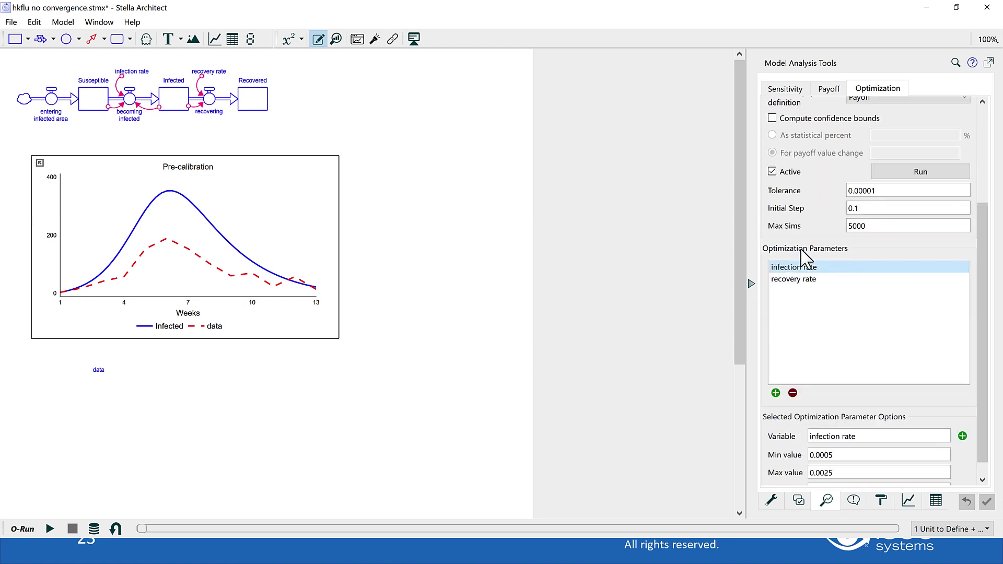
{"action": "scroll", "coordinate": [833, 293], "scroll_direction": "down", "scroll_amount": 1}
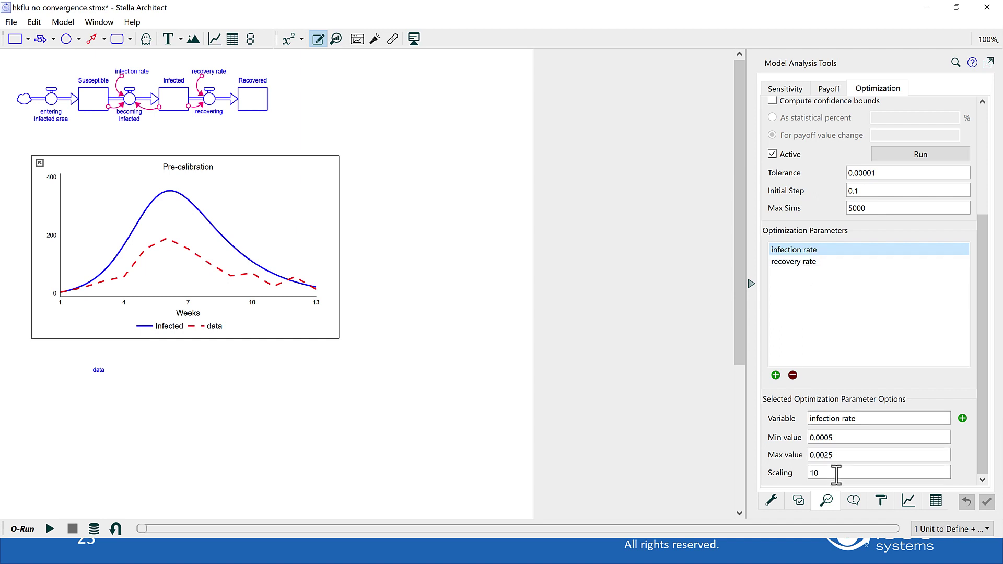
{"action": "left_click", "coordinate": [799, 263]}
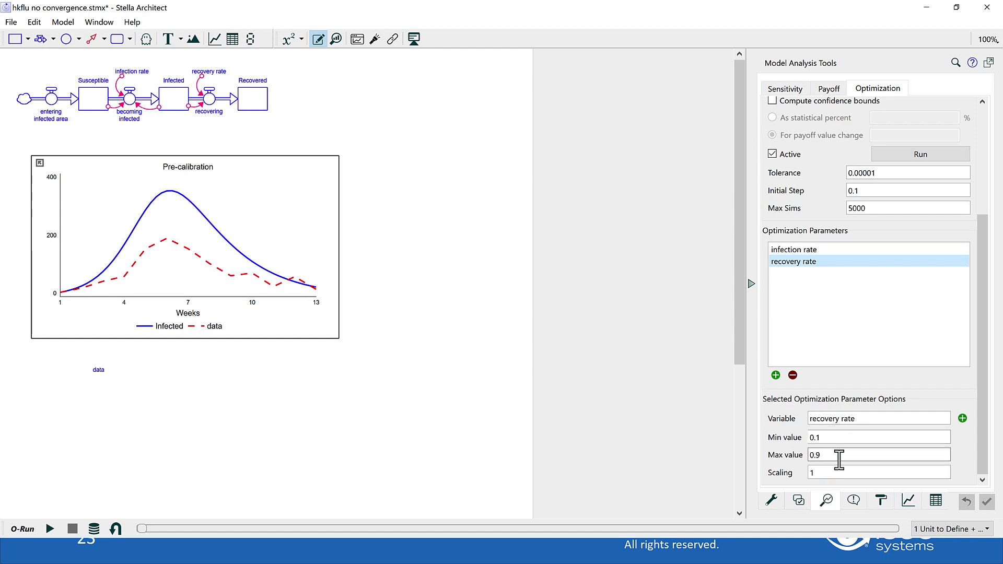
{"action": "scroll", "coordinate": [839, 460], "scroll_direction": "up", "scroll_amount": 5}
Run the optimization of the Hong Kong flu model and read its message log through to the end.
{"action": "left_click", "coordinate": [285, 422]}
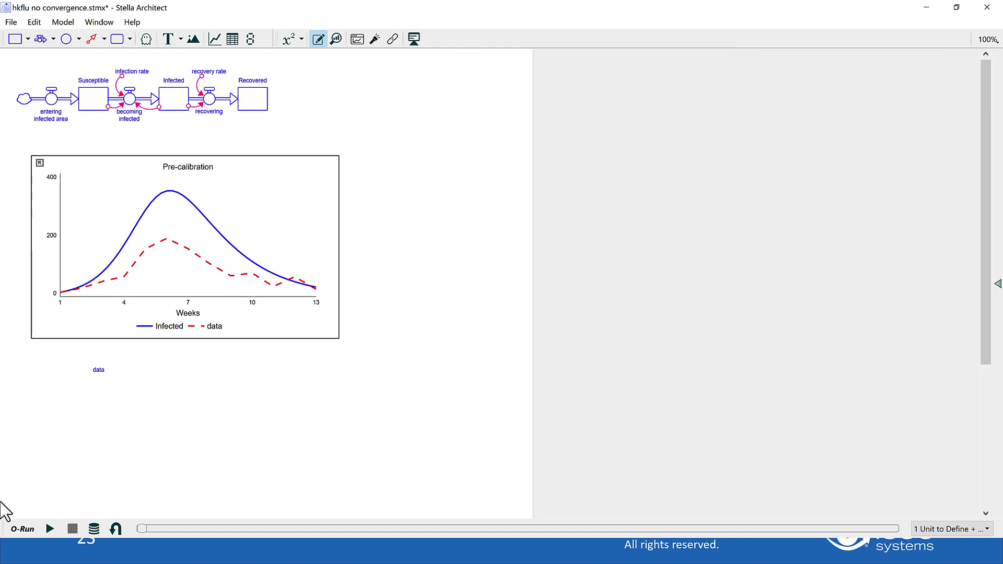
{"action": "left_click", "coordinate": [20, 529]}
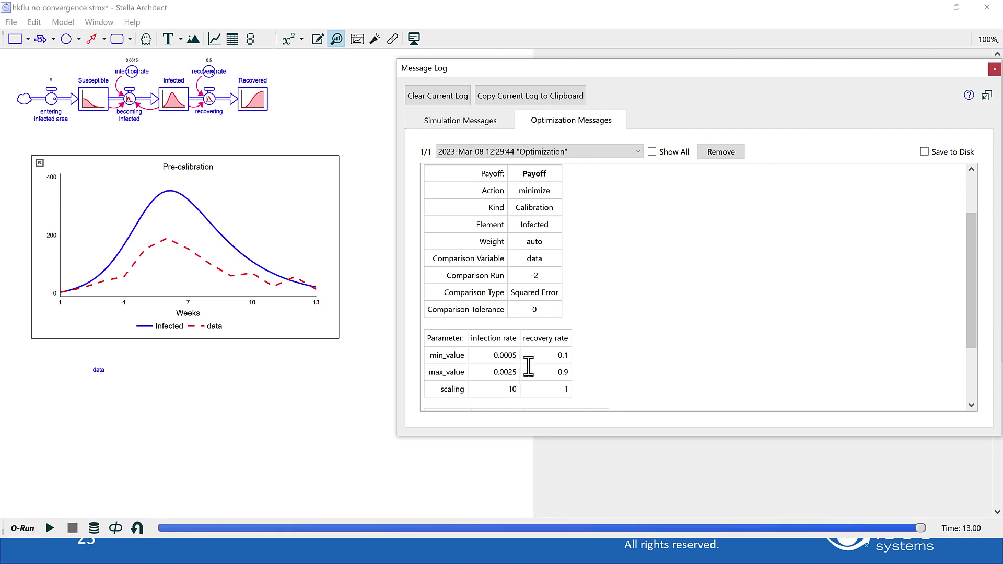
{"action": "left_click_drag", "start_coordinate": [967, 309], "coordinate": [956, 395]}
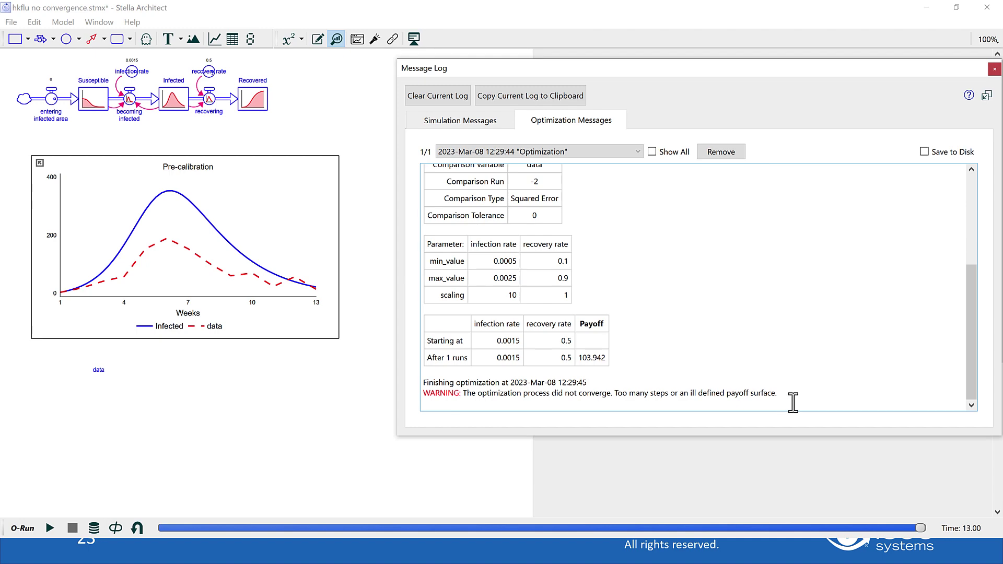
Close the message log, switch to the PowerPoint slide show and reveal the point on inconsistent parameter scaling.
{"action": "left_click", "coordinate": [994, 69]}
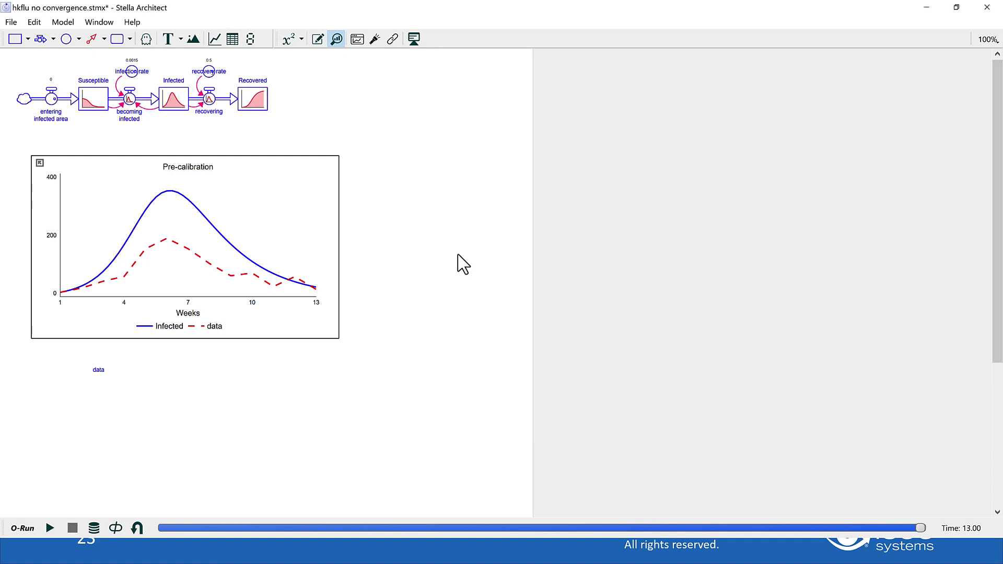
{"action": "key", "text": "alt+Tab"}
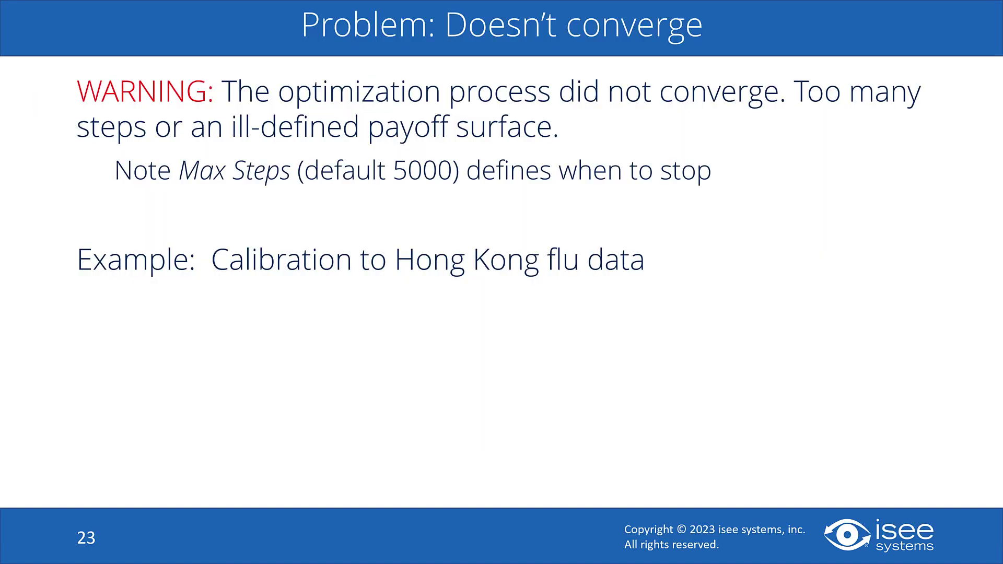
{"action": "key", "text": "Right"}
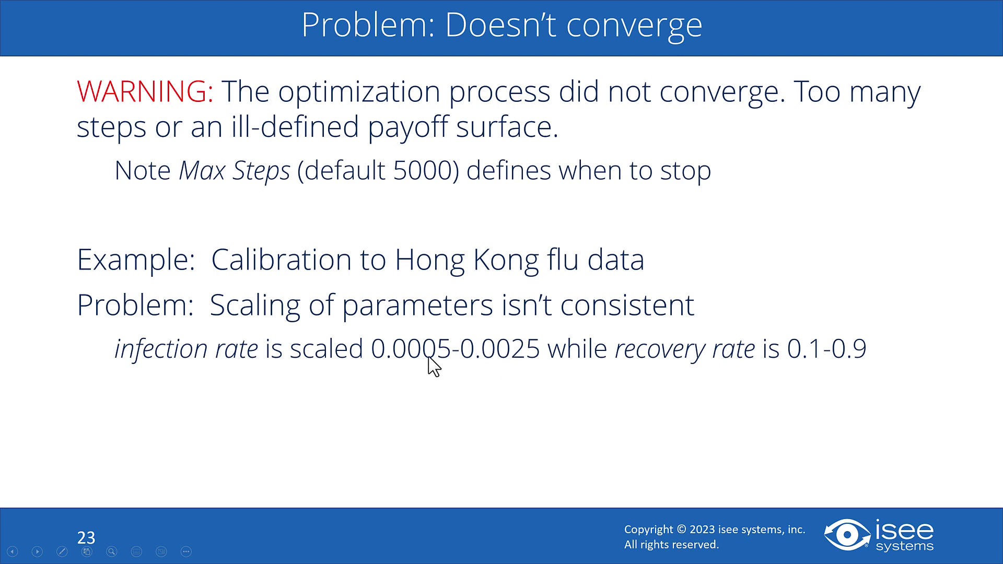
Switch back to the flu model in Stella and set the infection rate optimization parameter's scaling to 100.
{"action": "key", "text": "alt+Tab"}
{"action": "left_click", "coordinate": [318, 39]}
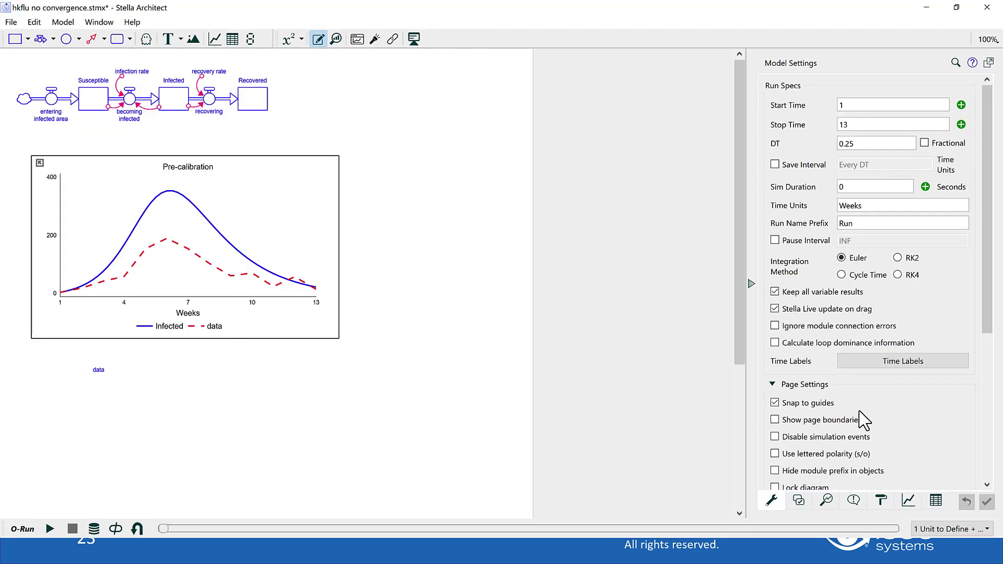
{"action": "left_click", "coordinate": [826, 501]}
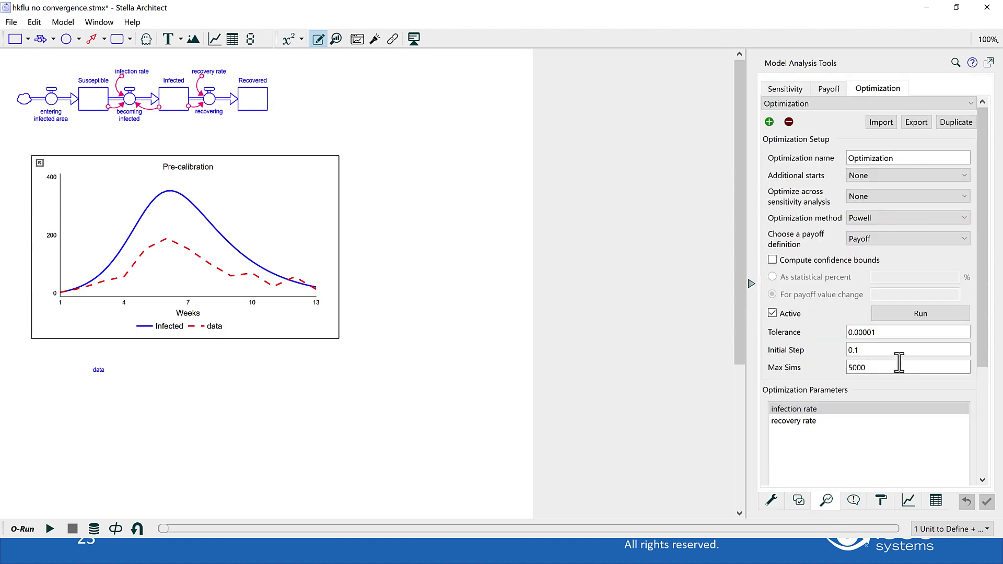
{"action": "scroll", "coordinate": [836, 416], "scroll_direction": "down", "scroll_amount": 4}
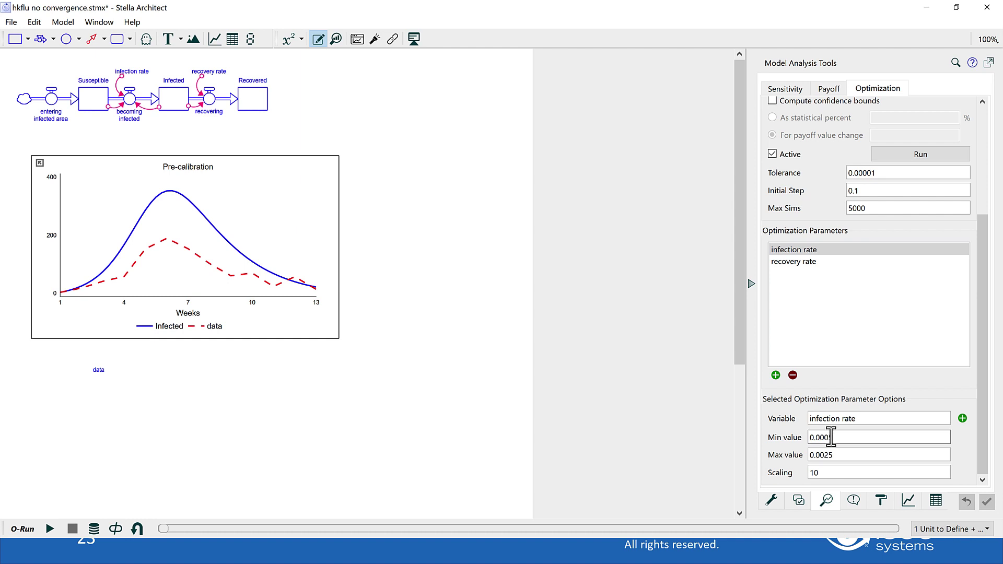
{"action": "left_click", "coordinate": [822, 476]}
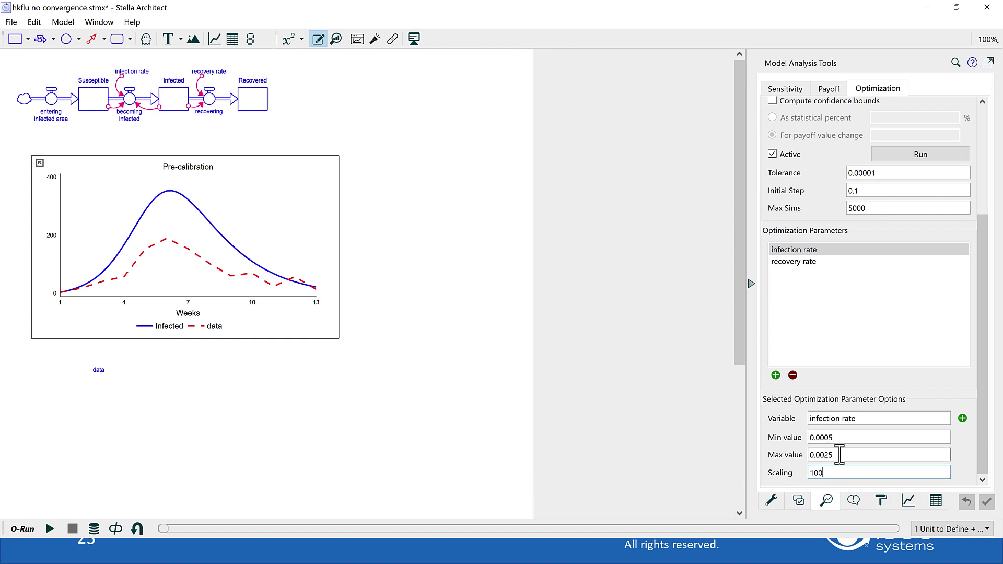
Select the recovery rate parameter, then rerun the flu model's optimization and review the resulting log.
{"action": "left_click", "coordinate": [800, 262]}
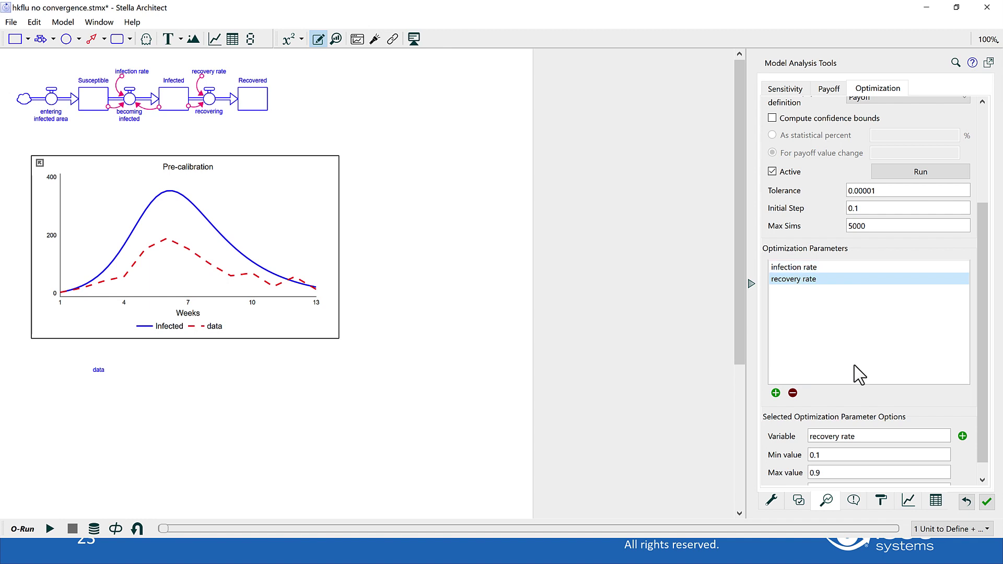
{"action": "left_click", "coordinate": [384, 339]}
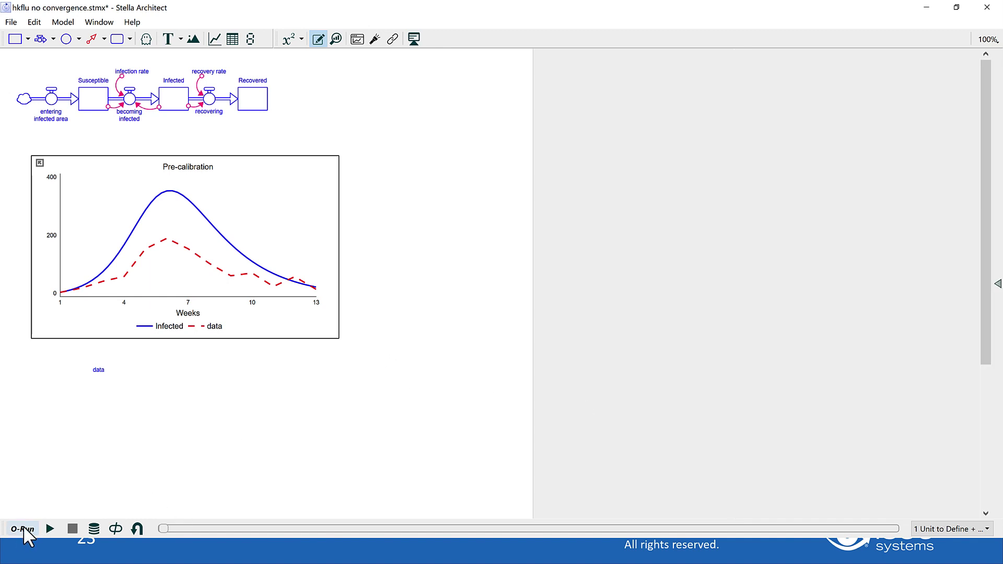
{"action": "left_click", "coordinate": [23, 527]}
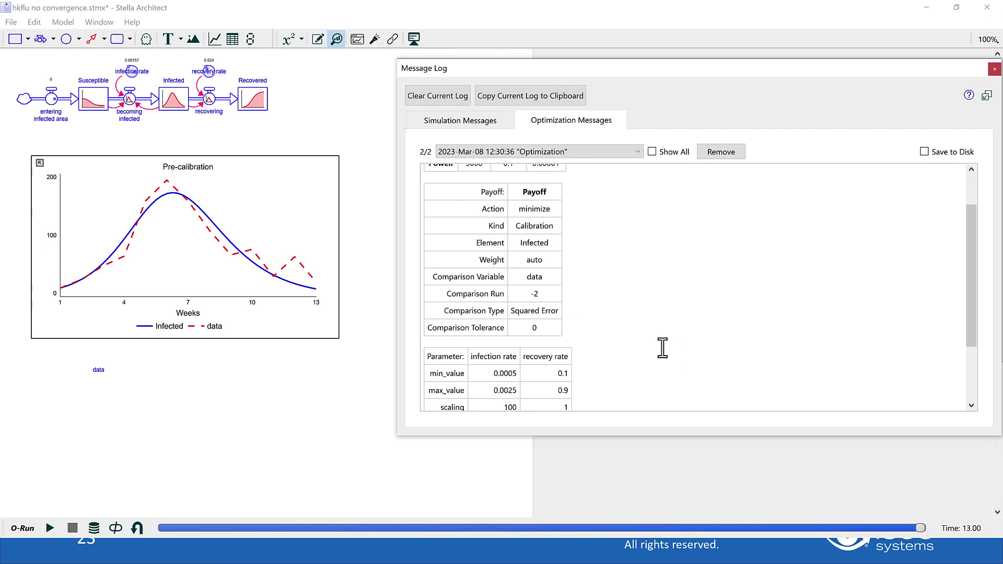
{"action": "scroll", "coordinate": [659, 348], "scroll_direction": "down", "scroll_amount": 3}
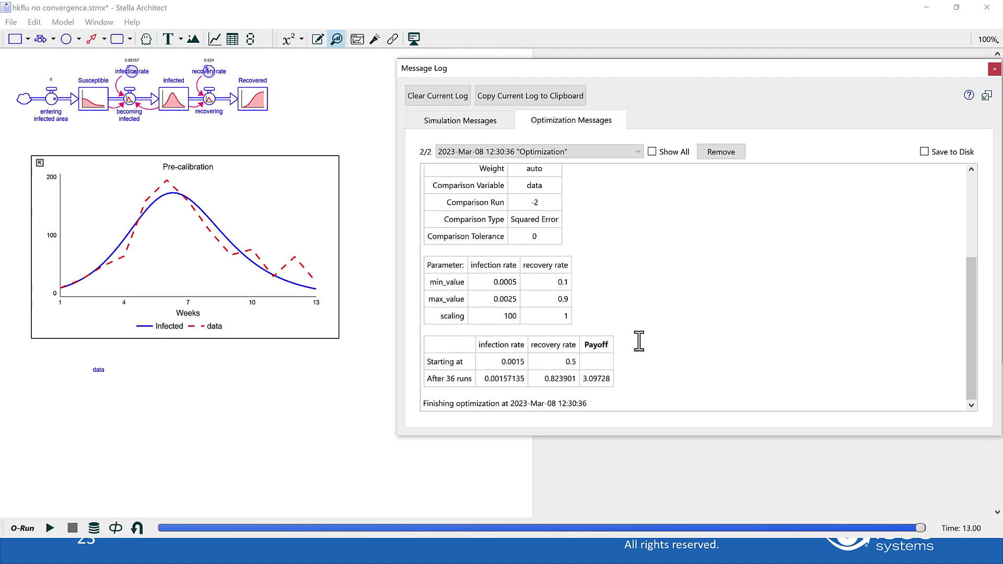
Switch to the PowerPoint slide show, reveal the scaling solution and advance to the Resentment model example on the multiple solutions slide.
{"action": "key", "text": "alt+Tab"}
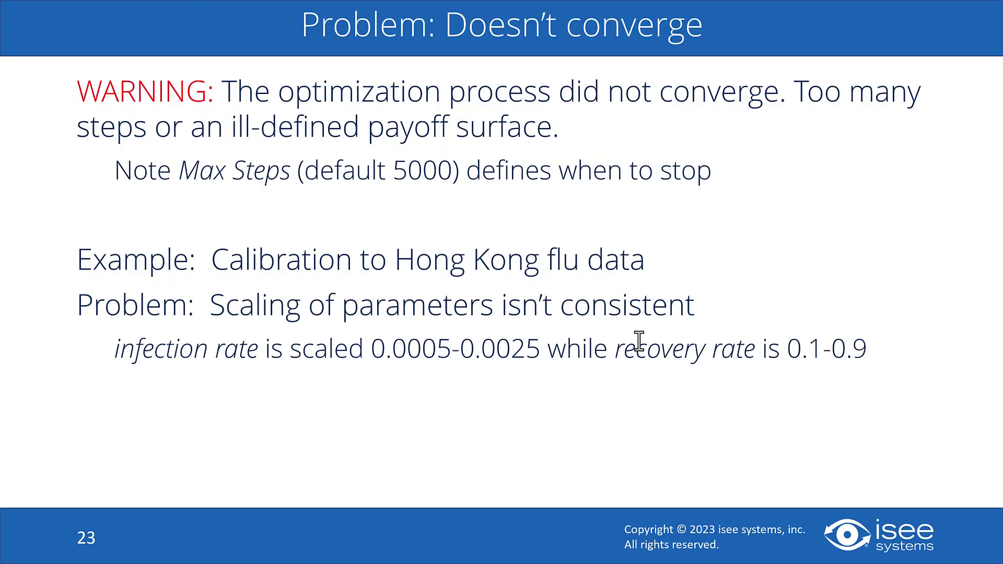
{"action": "left_click", "coordinate": [519, 373]}
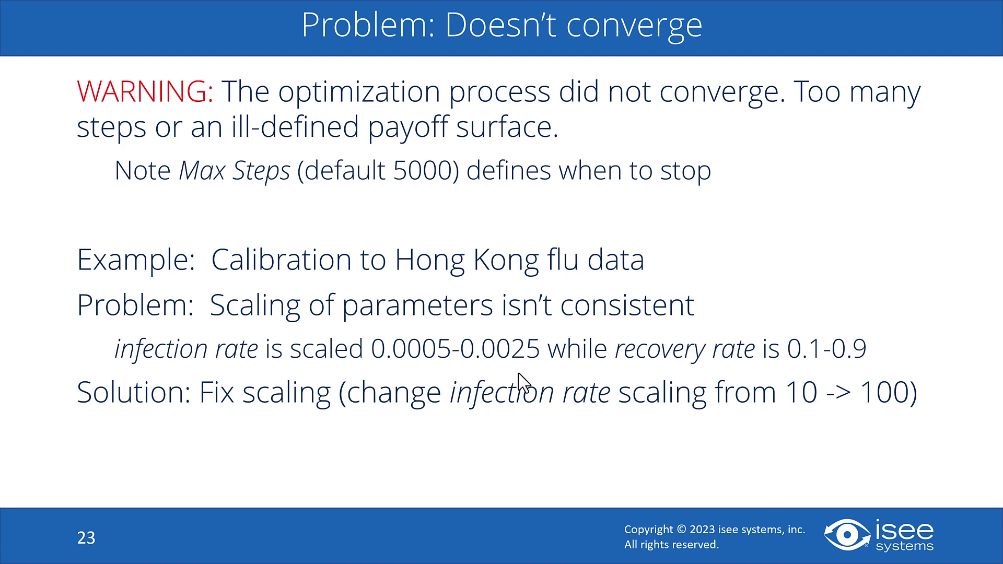
{"action": "key", "text": "Right"}
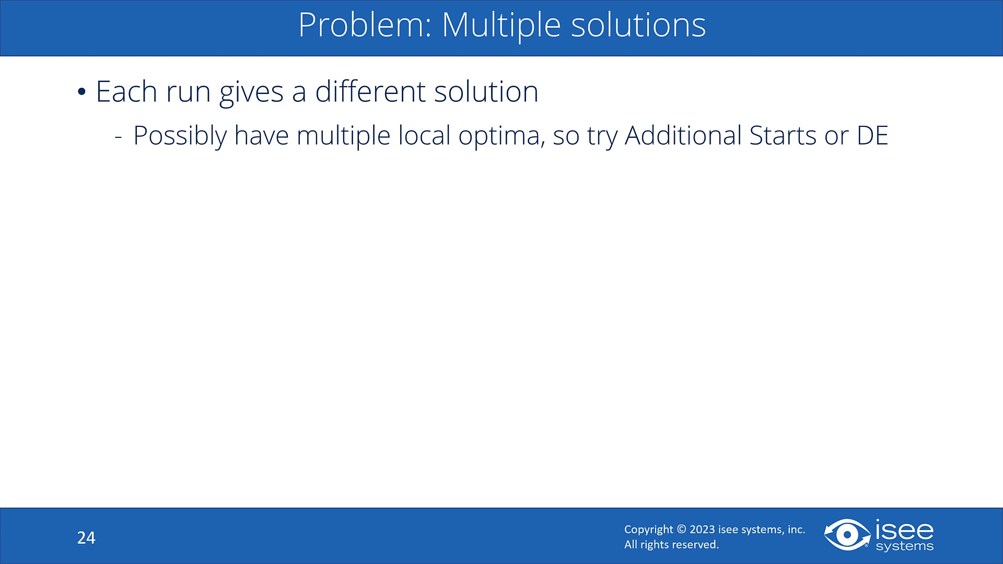
{"action": "key", "text": "Right"}
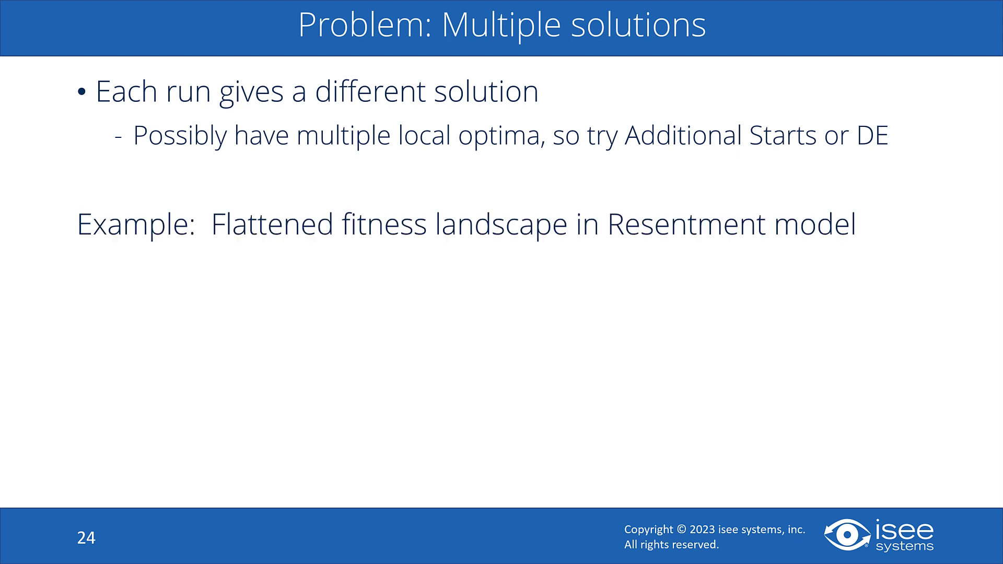
Switch to the tunisia flat landscape model in Stella.
{"action": "key", "text": "alt+Tab"}
{"action": "key", "text": "Tab"}
{"action": "key", "text": "Tab"}
{"action": "key", "text": "Tab"}
{"action": "key", "text": "Tab"}
{"action": "key", "text": "Tab"}
{"action": "key", "text": "Tab"}
{"action": "key", "text": "Tab"}
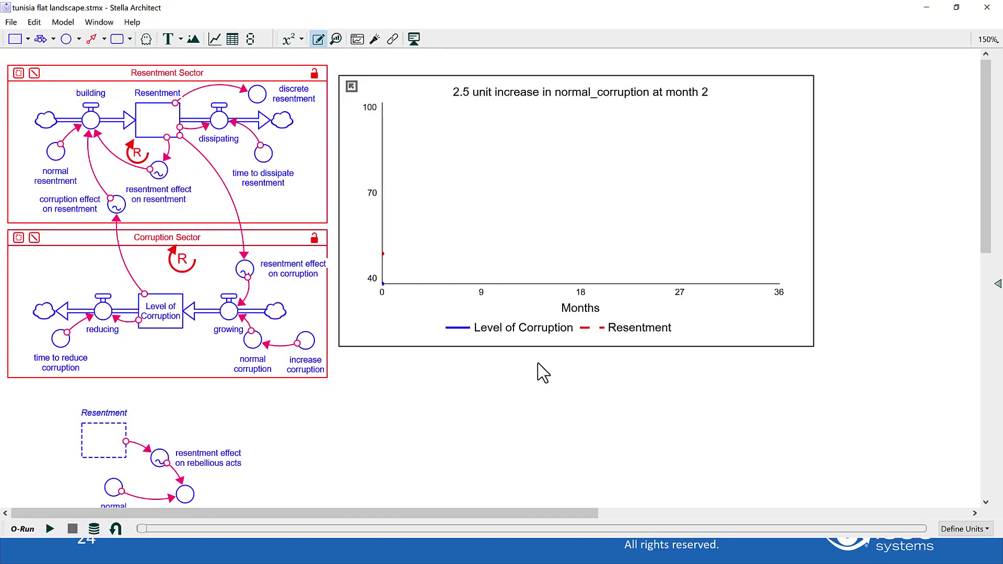
Open the model's optimization setup and set its additional starts to Randomized with 5 starts.
{"action": "double_click", "coordinate": [421, 409]}
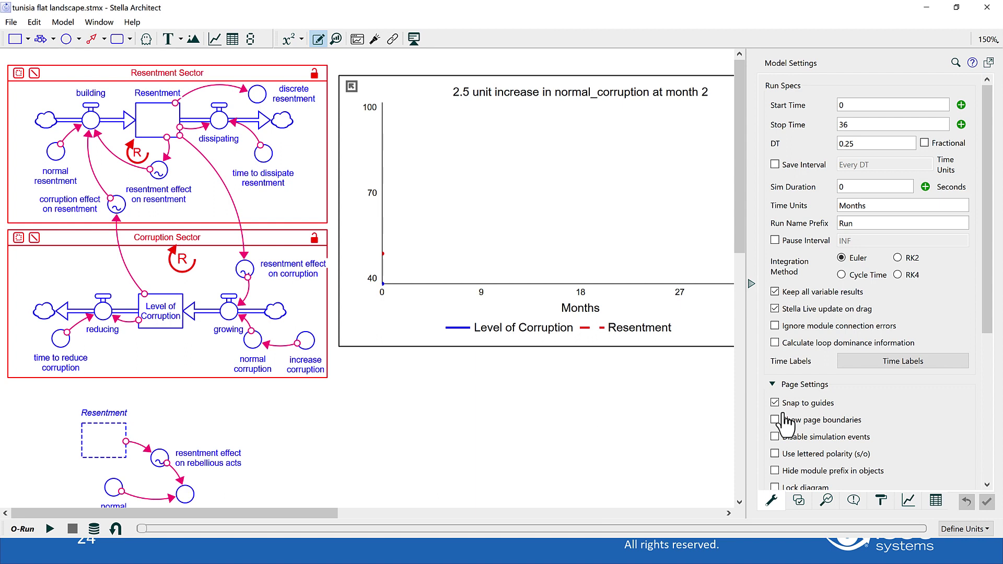
{"action": "left_click", "coordinate": [828, 500]}
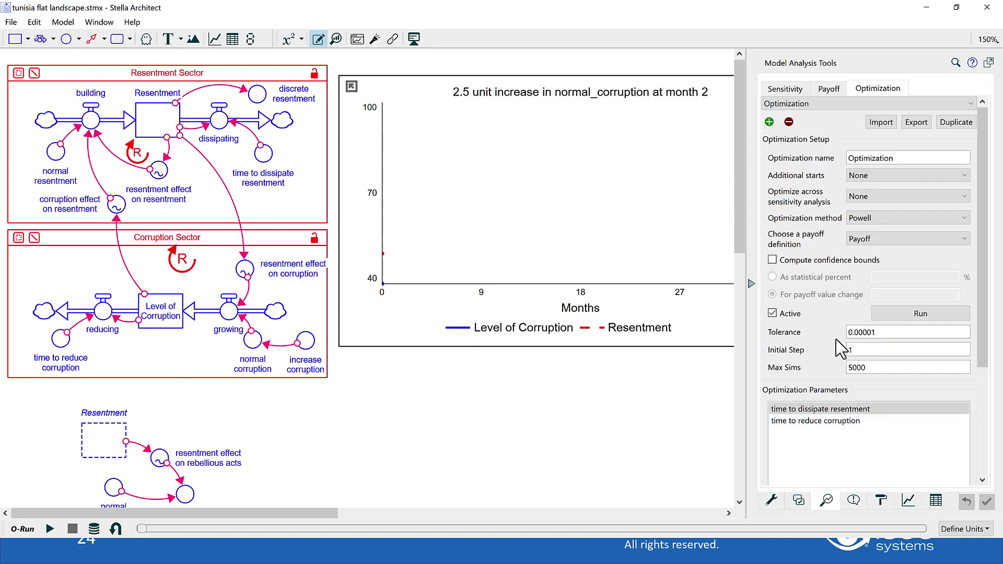
{"action": "left_click", "coordinate": [870, 176]}
{"action": "left_click", "coordinate": [884, 199]}
Run the optimization of the resentment model and compare the solutions of each pass in the message log.
{"action": "left_click", "coordinate": [527, 435]}
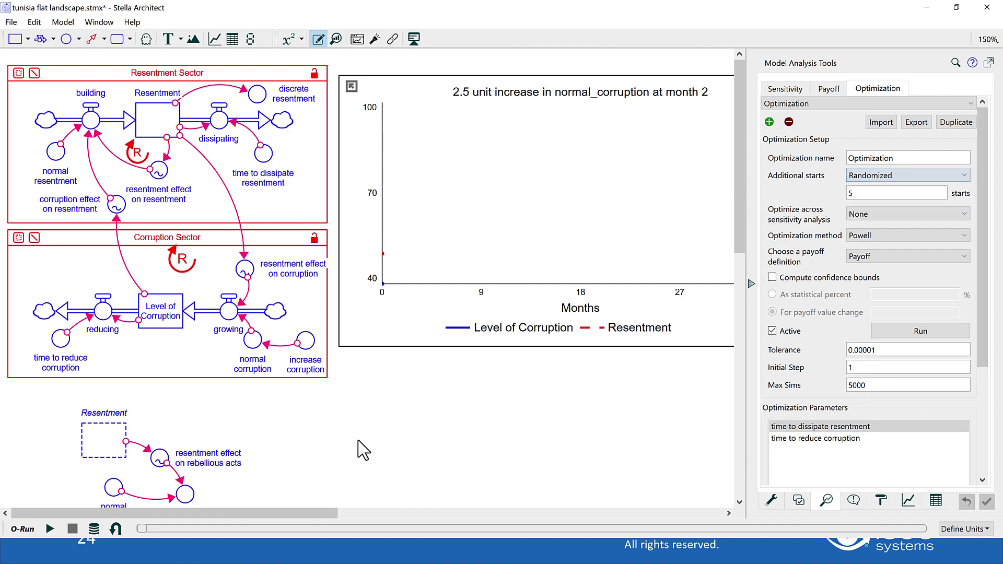
{"action": "left_click", "coordinate": [16, 532]}
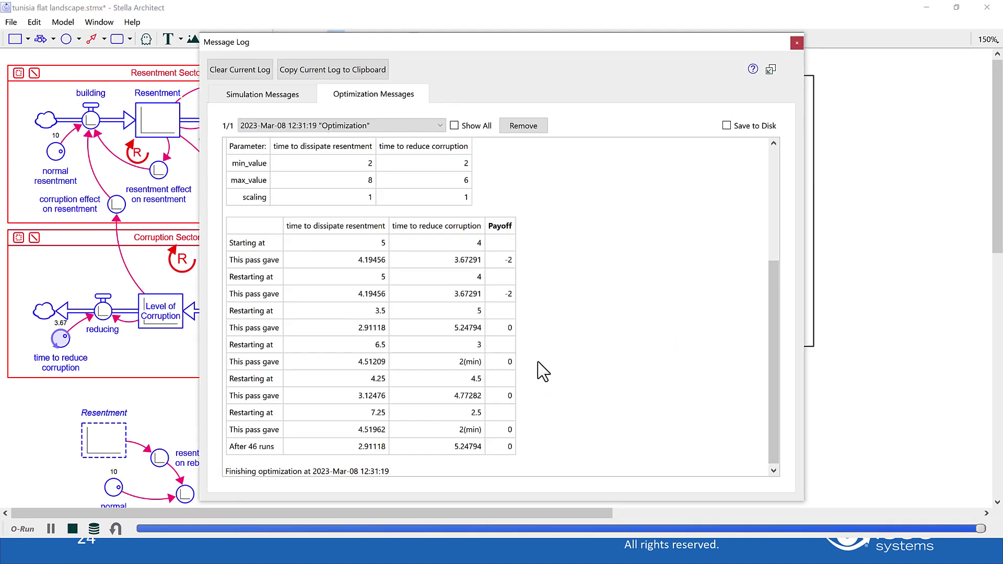
{"action": "scroll", "coordinate": [595, 355], "scroll_direction": "down", "scroll_amount": 3}
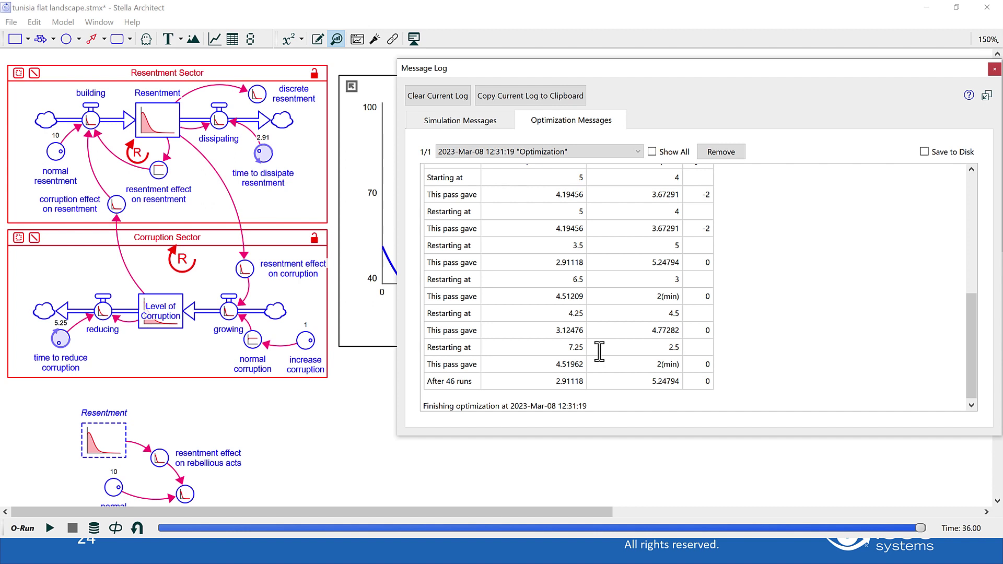
Examine the optimization results table in the message log, highlighting the parameter values each pass gave for comparison.
{"action": "scroll", "coordinate": [599, 314], "scroll_direction": "up", "scroll_amount": 5}
{"action": "scroll", "coordinate": [600, 290], "scroll_direction": "down", "scroll_amount": 1}
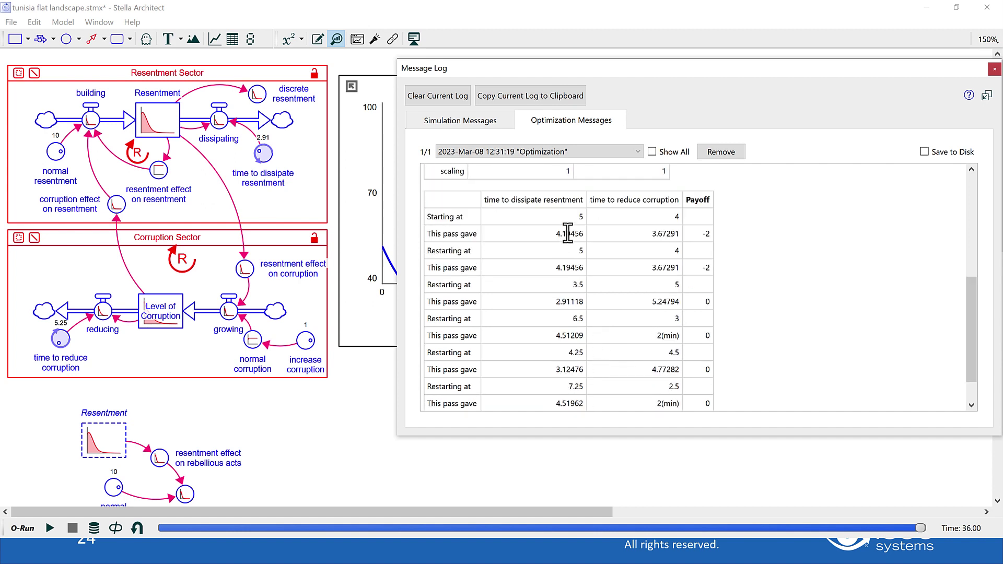
{"action": "left_click_drag", "start_coordinate": [539, 235], "coordinate": [689, 233]}
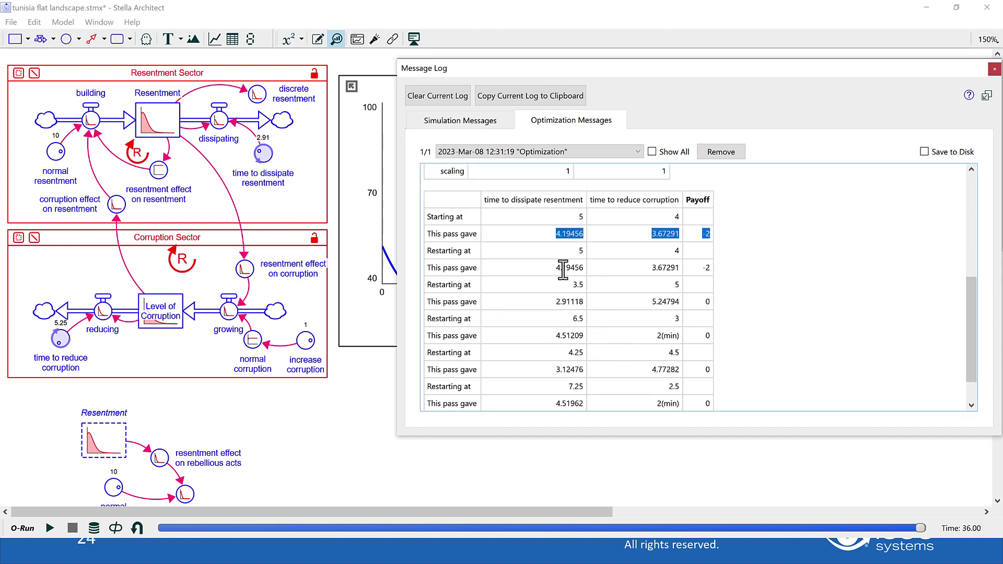
{"action": "left_click_drag", "start_coordinate": [547, 269], "coordinate": [659, 266]}
{"action": "left_click_drag", "start_coordinate": [555, 302], "coordinate": [659, 302]}
{"action": "left_click_drag", "start_coordinate": [554, 335], "coordinate": [654, 335]}
{"action": "left_click_drag", "start_coordinate": [555, 371], "coordinate": [652, 371]}
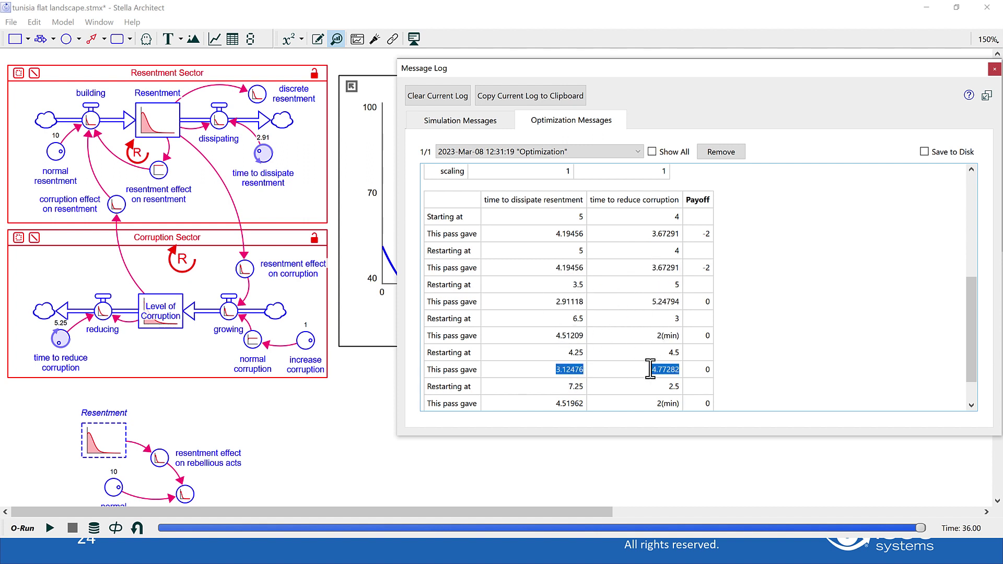
{"action": "left_click", "coordinate": [781, 325]}
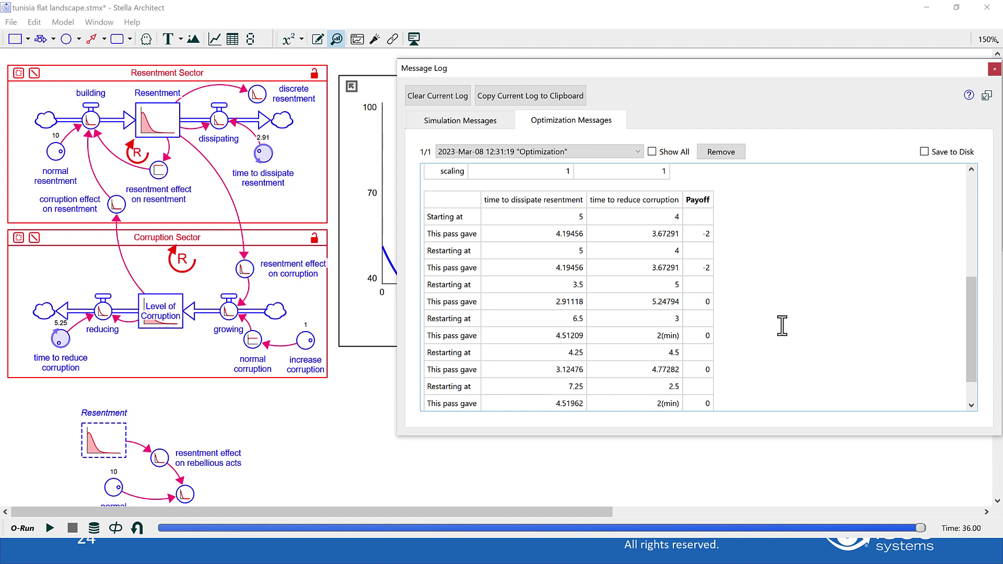
{"action": "scroll", "coordinate": [781, 326], "scroll_direction": "down", "scroll_amount": 1}
{"action": "scroll", "coordinate": [711, 270], "scroll_direction": "up", "scroll_amount": 2}
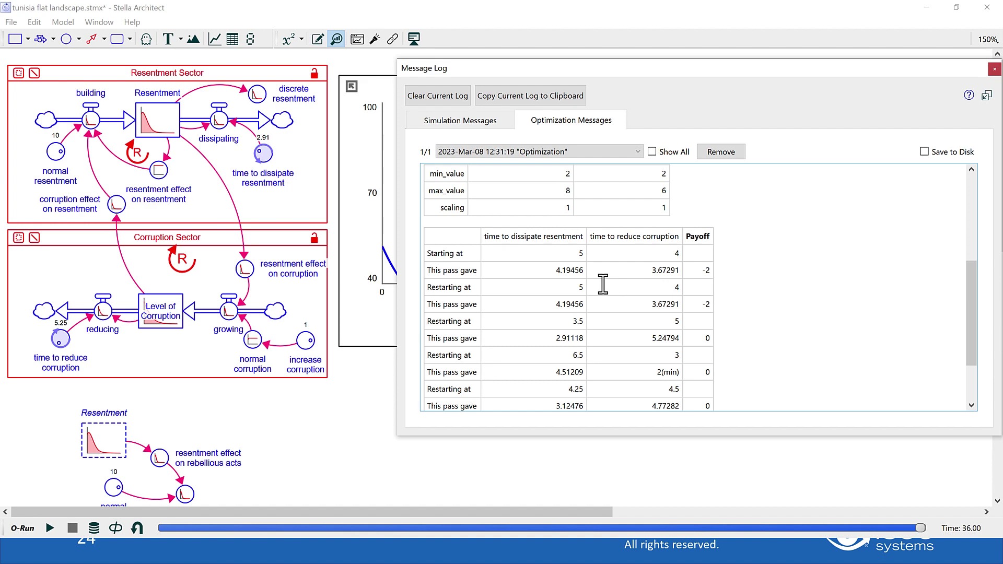
Switch to the PowerPoint slide show and reveal the problem line under the Resentment model example.
{"action": "key", "text": "alt+Tab"}
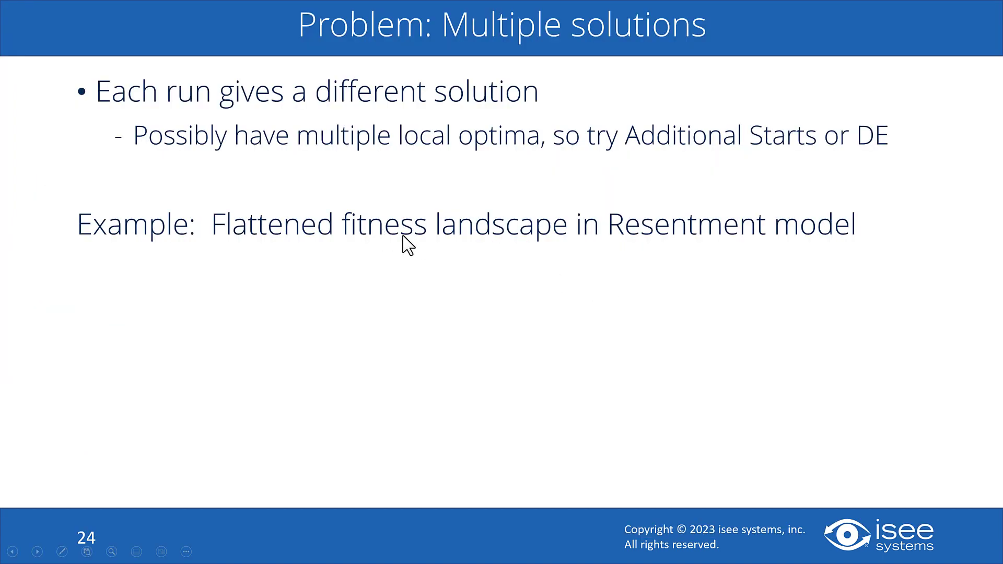
{"action": "left_click", "coordinate": [380, 269]}
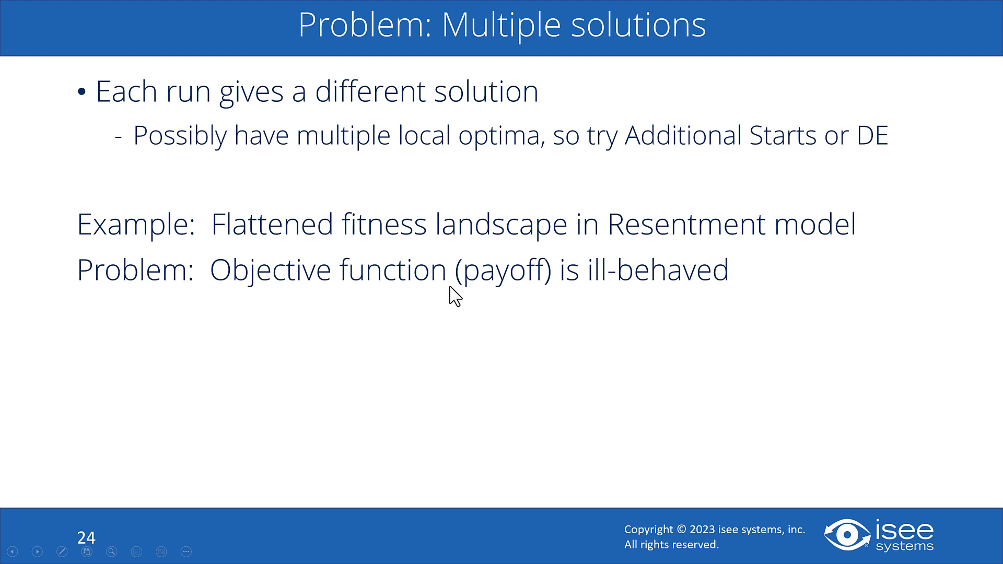
Return to Stella, close the message log and examine the weight and time range in the model's payoff definition.
{"action": "key", "text": "alt+Tab"}
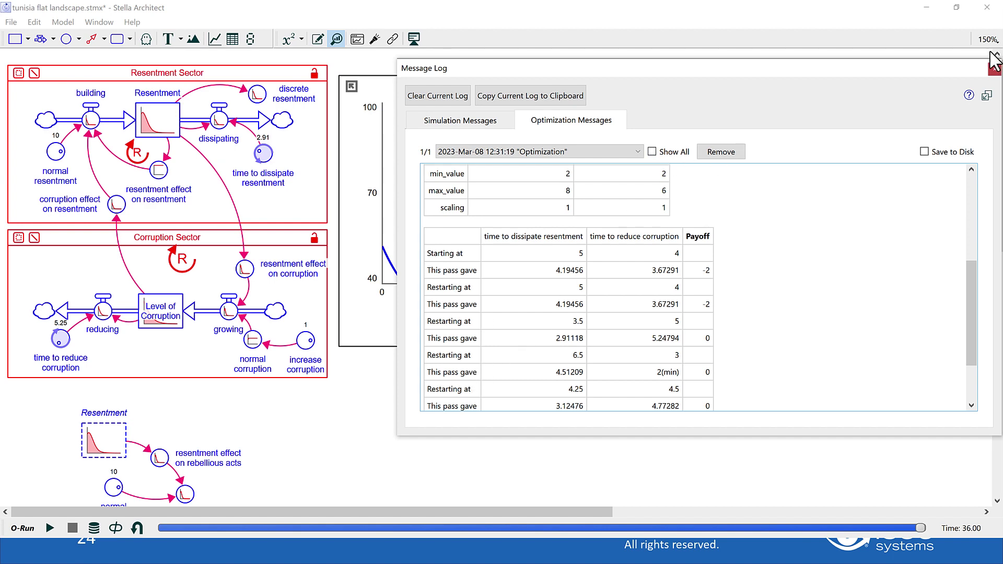
{"action": "left_click", "coordinate": [995, 68]}
{"action": "left_click", "coordinate": [855, 210]}
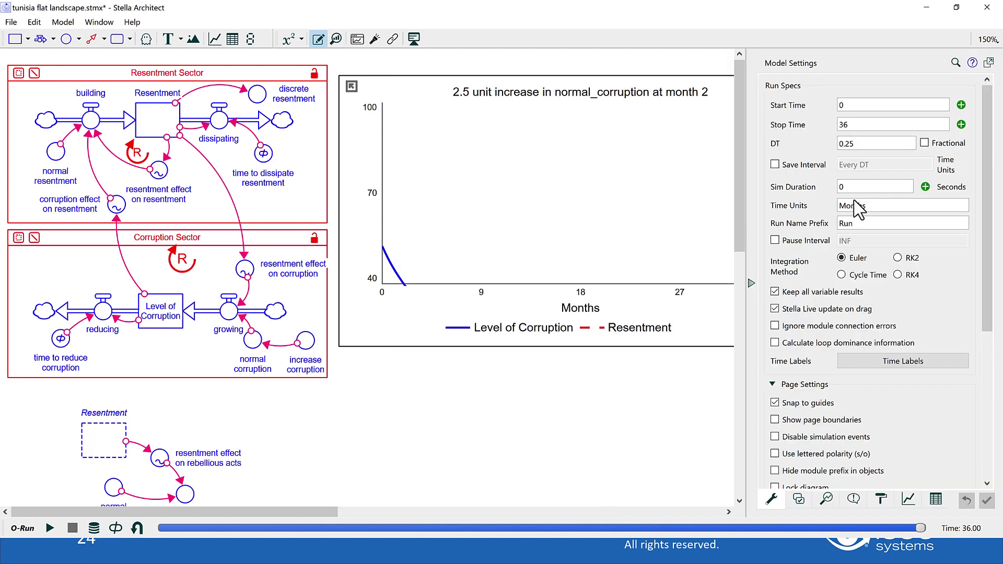
{"action": "left_click", "coordinate": [826, 500]}
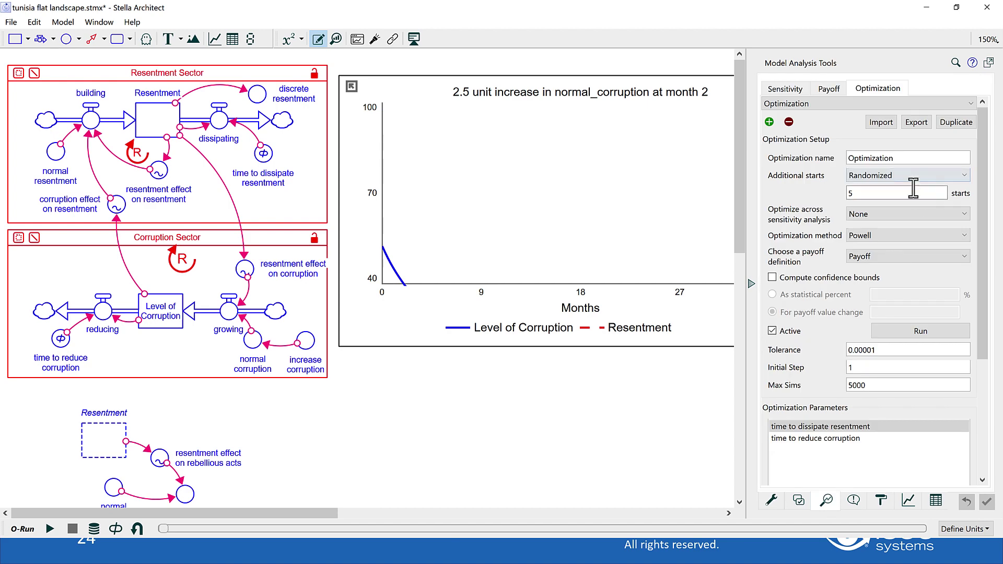
{"action": "left_click", "coordinate": [828, 89]}
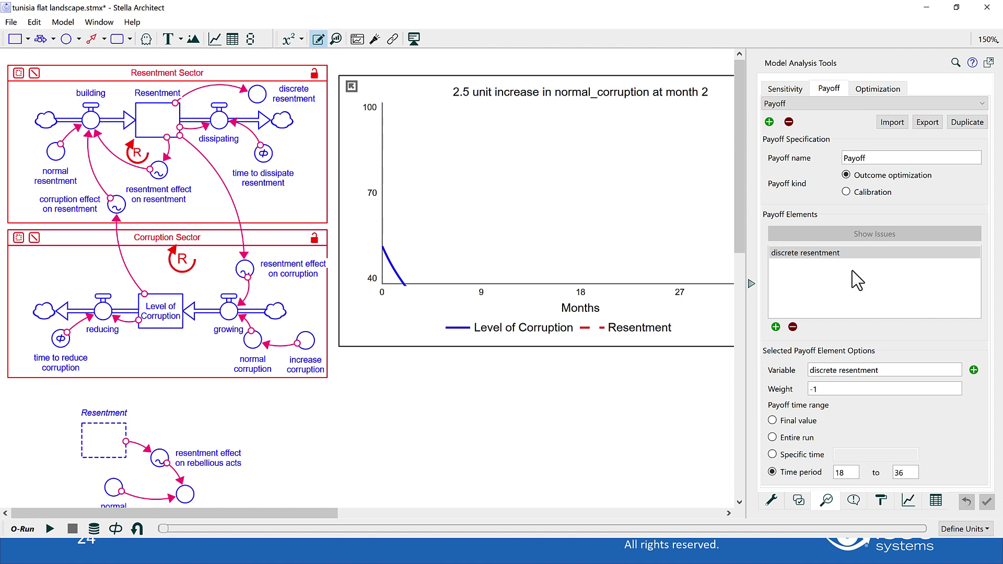
{"action": "left_click", "coordinate": [836, 392]}
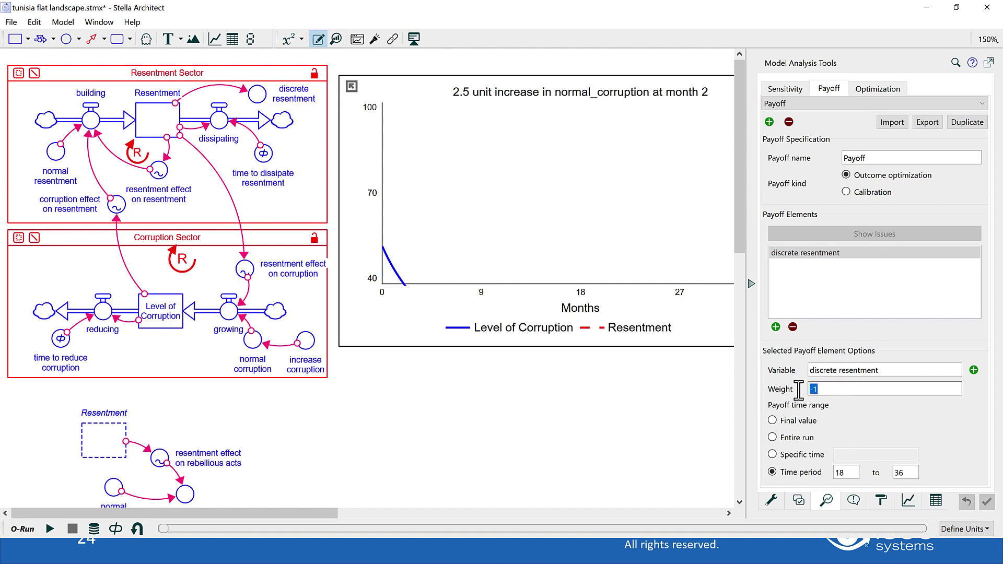
{"action": "left_click", "coordinate": [866, 394]}
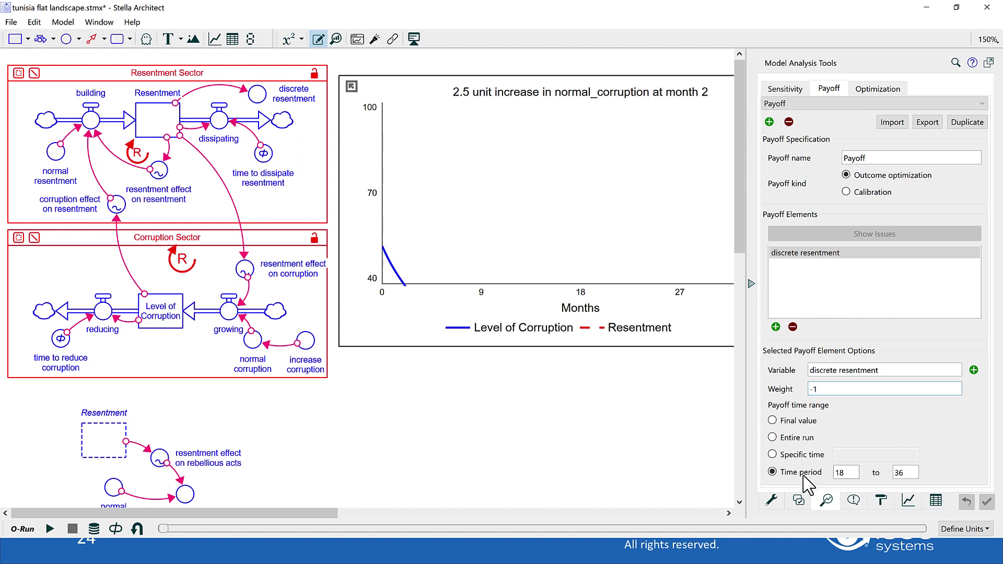